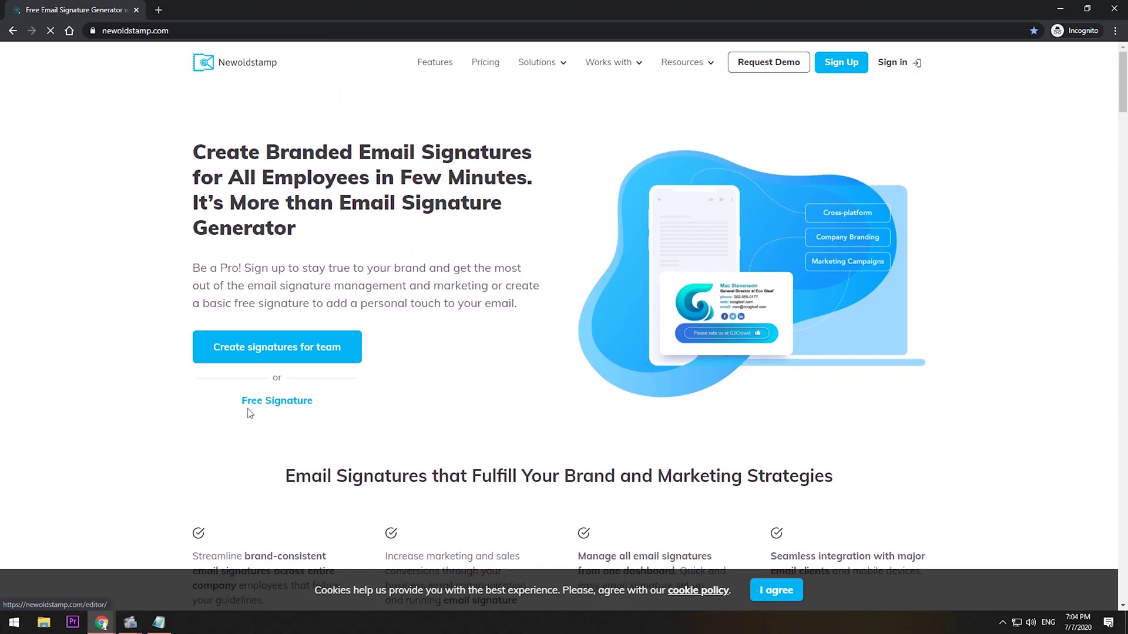
Follow the Free Signature link on the Newoldstamp landing page to reach the editor.
left_click(300, 406)
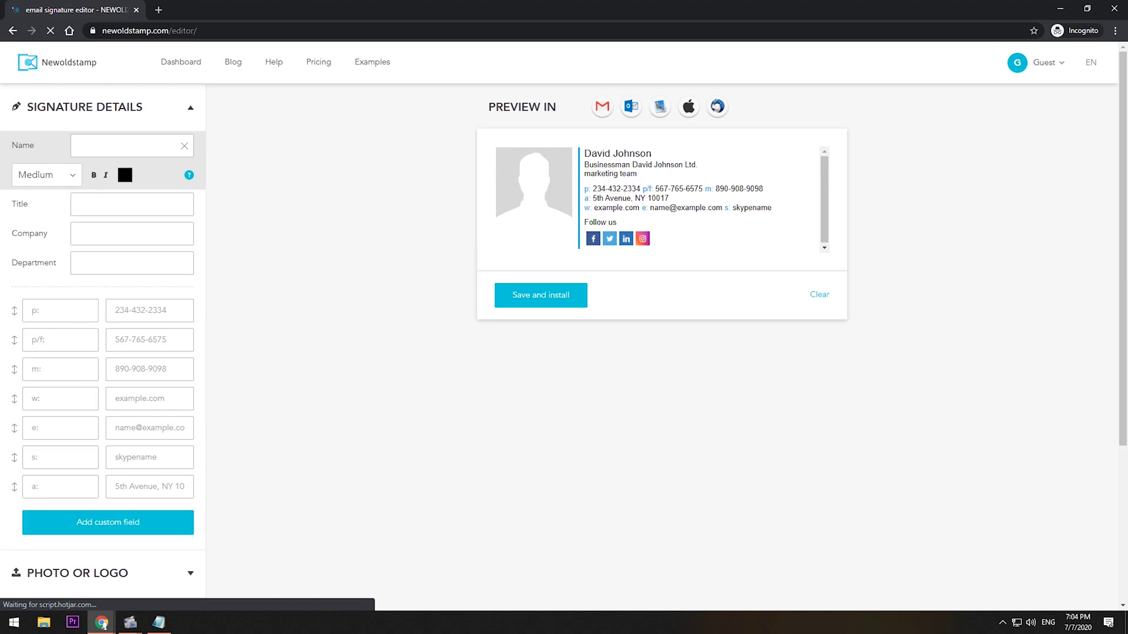
Paste DIY LAB as the signature name and style it bold, Large and red #EC1616.
key("alt+Tab")
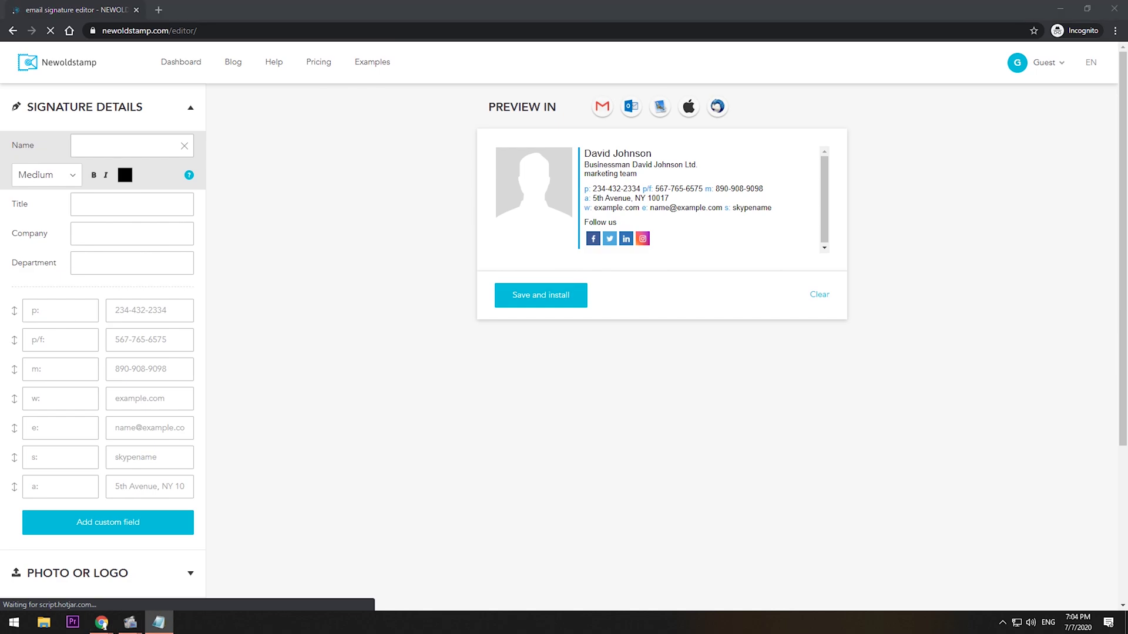
left_click(127, 145)
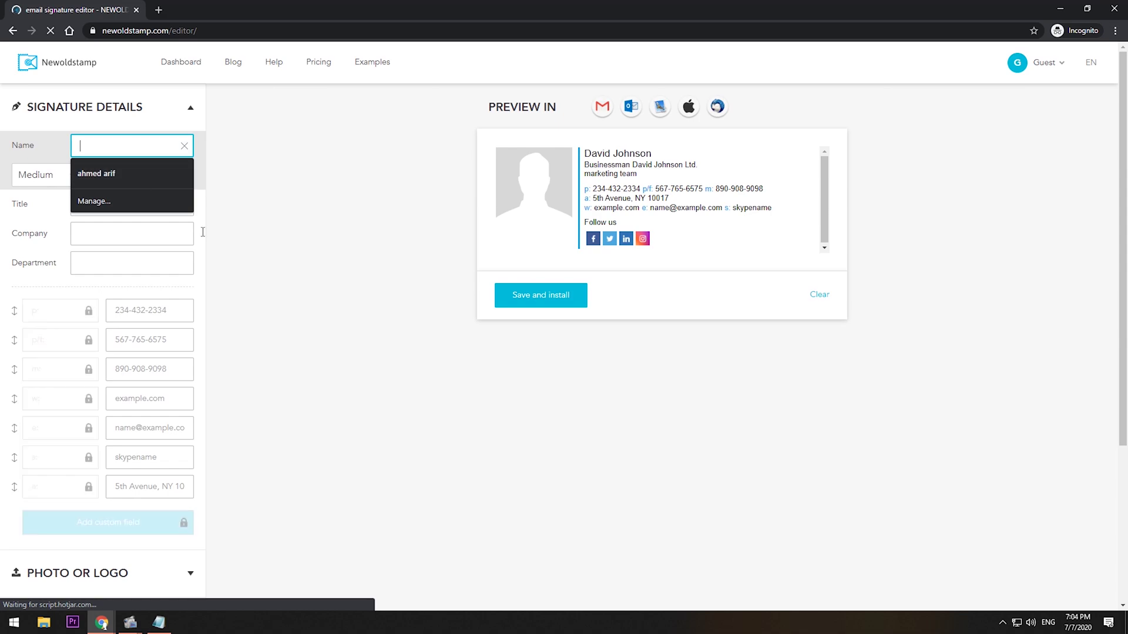
type("DIY LAB")
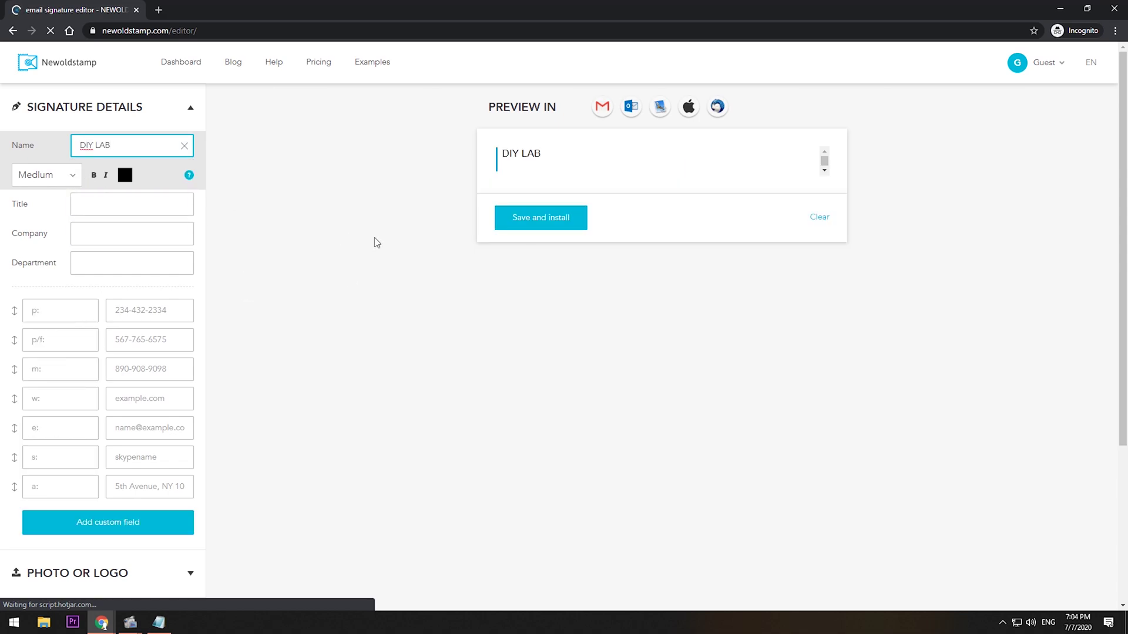
left_click(127, 177)
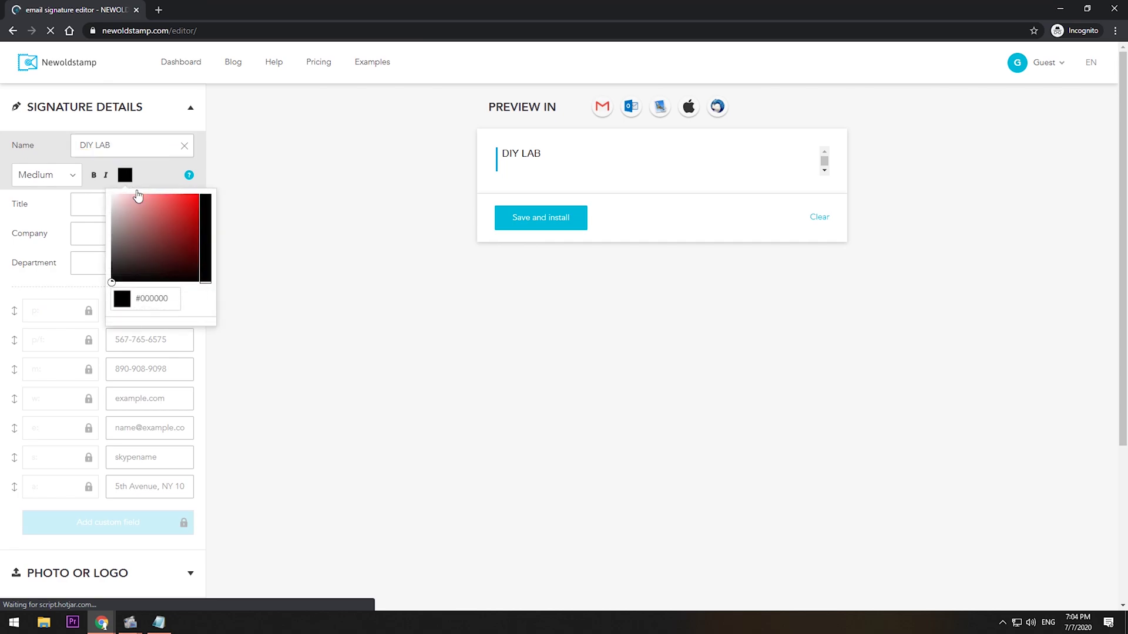
left_click(190, 201)
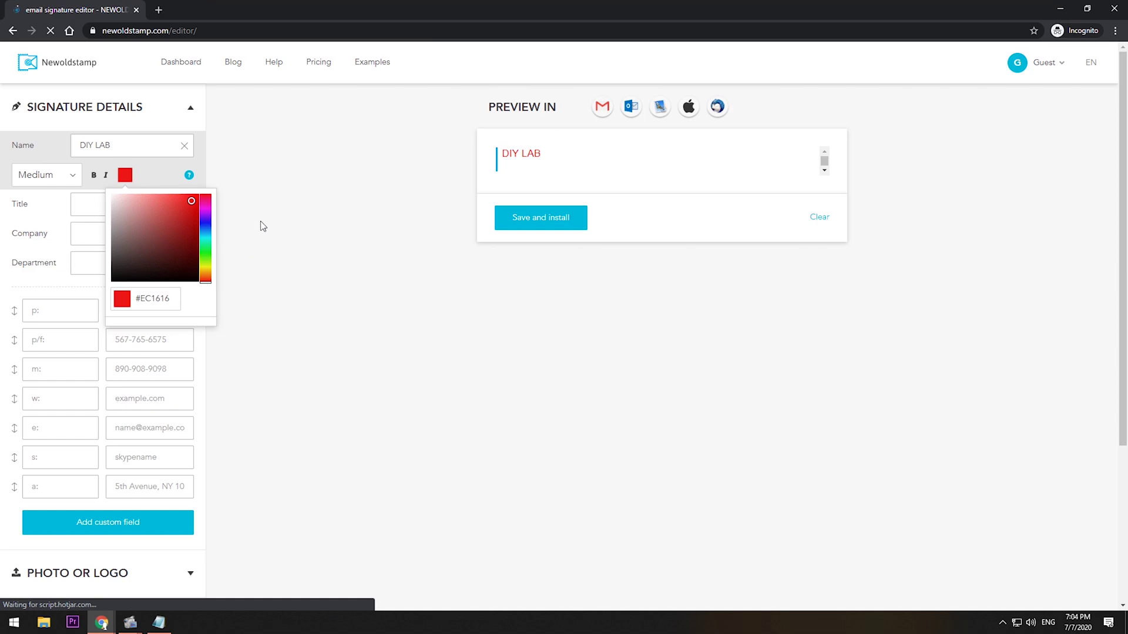
left_click(260, 198)
left_click(94, 175)
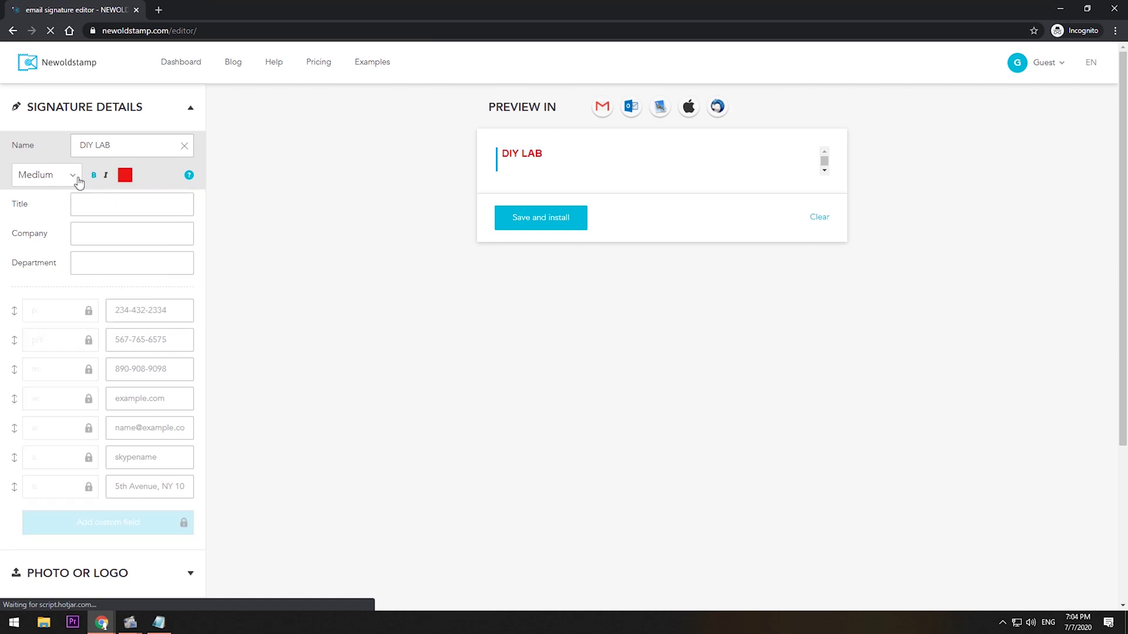
left_click(79, 183)
left_click(71, 238)
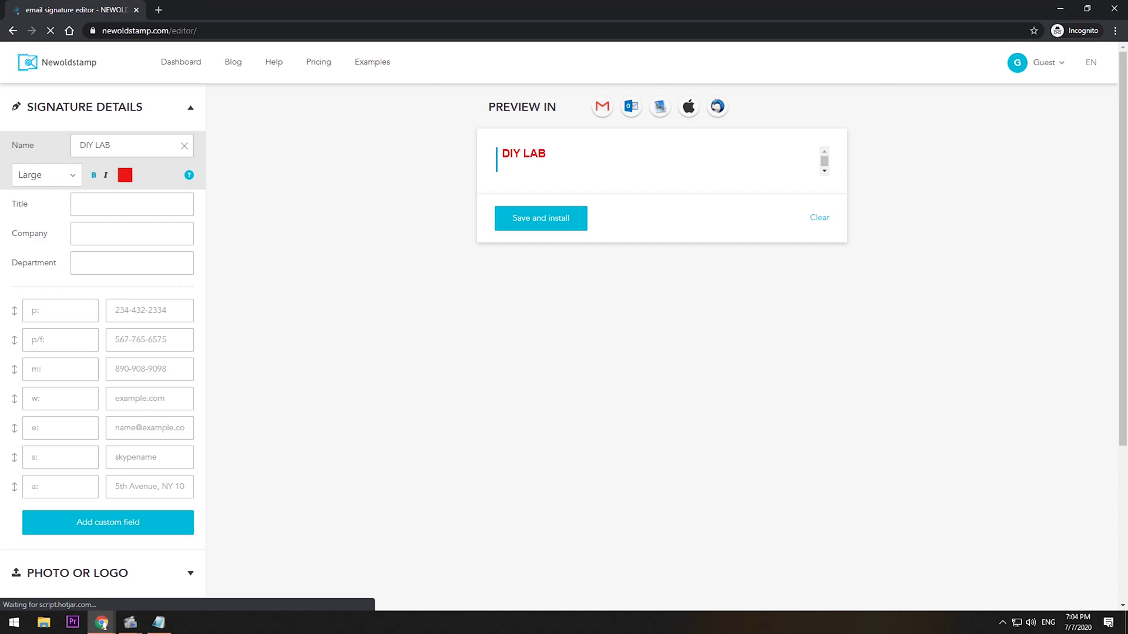
Paste the tagline into the Title field and set its size to Small.
left_click(135, 207)
type("learn how to do things yourself..")
left_click(59, 203)
left_click(62, 233)
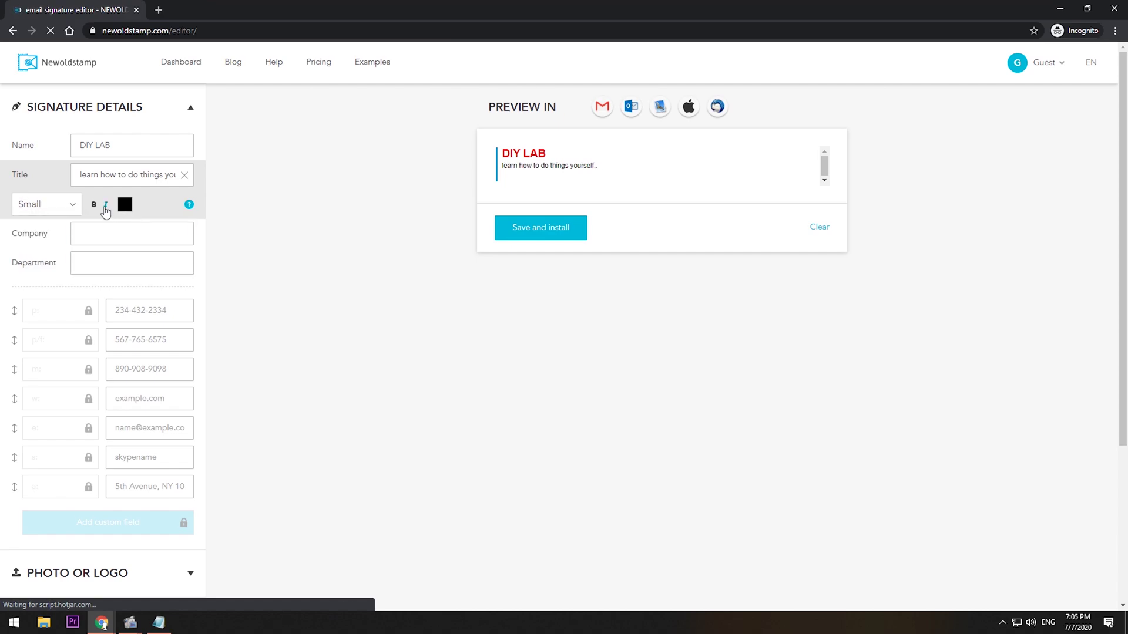
left_click(166, 317)
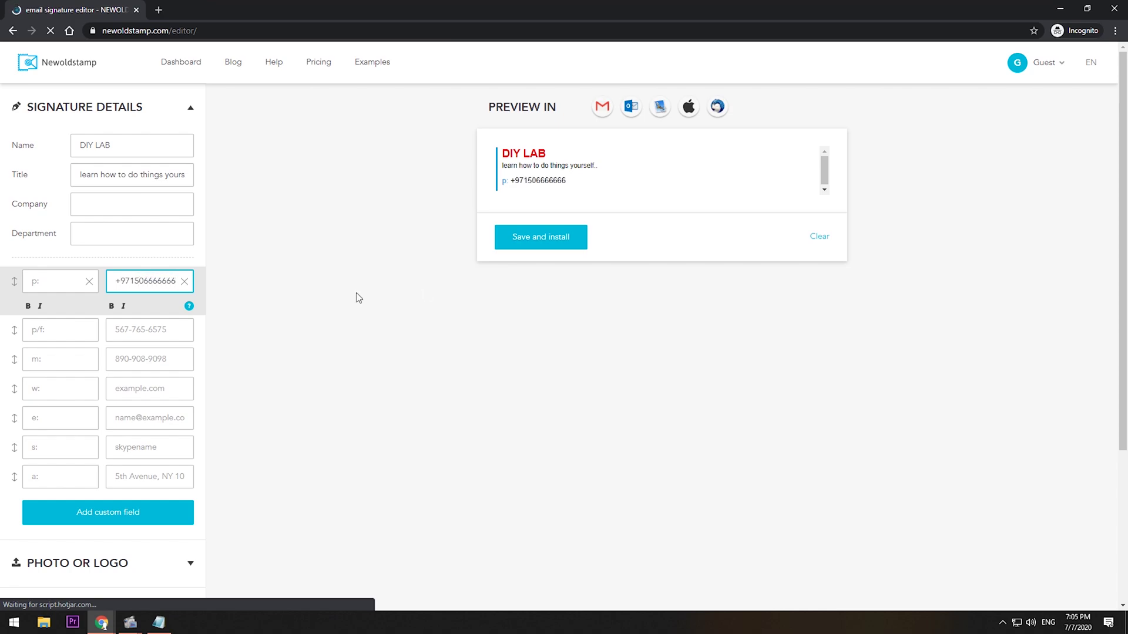
left_click(164, 355)
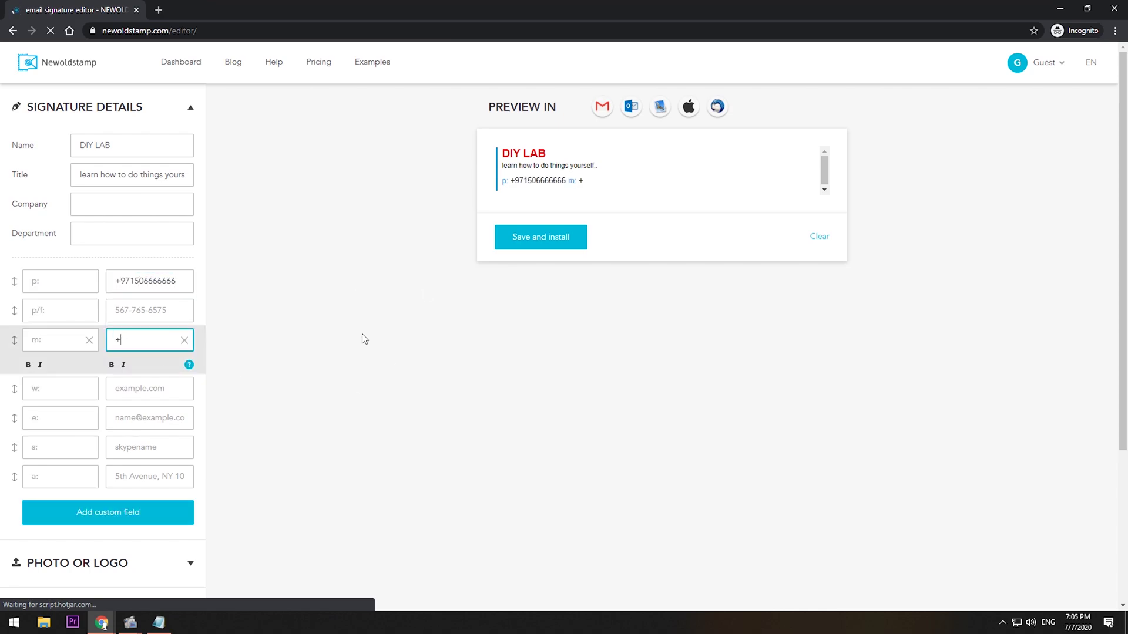
key("Tab")
type("www.bix13.com")
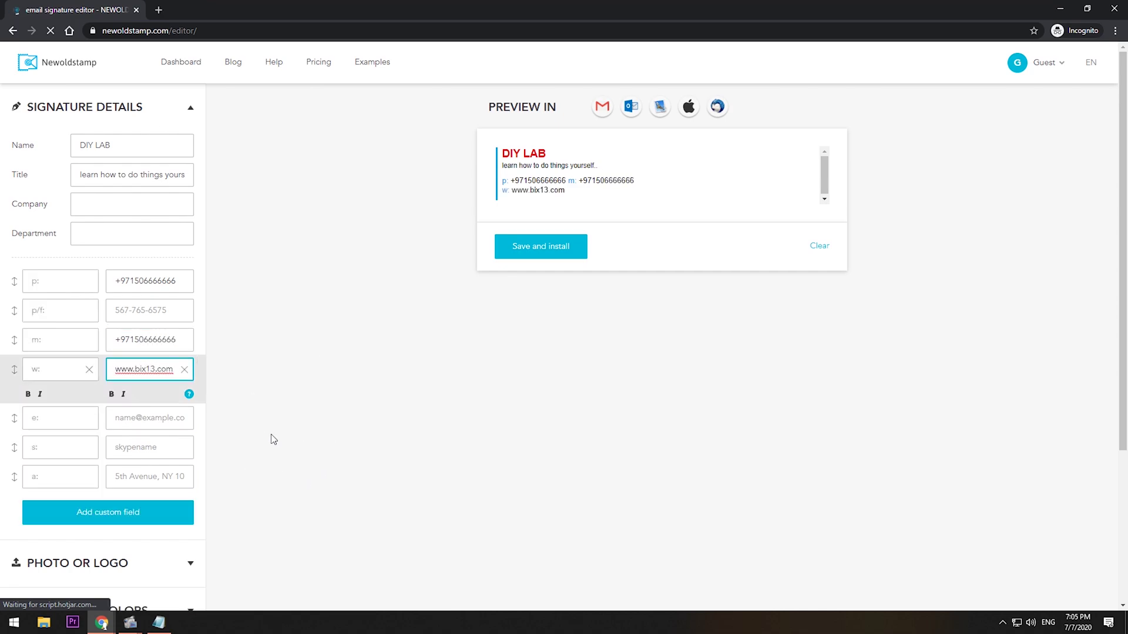
left_click(178, 421)
key("alt+Tab")
key("alt+Tab")
key("ctrl+v")
scroll(222, 474, "down", 1)
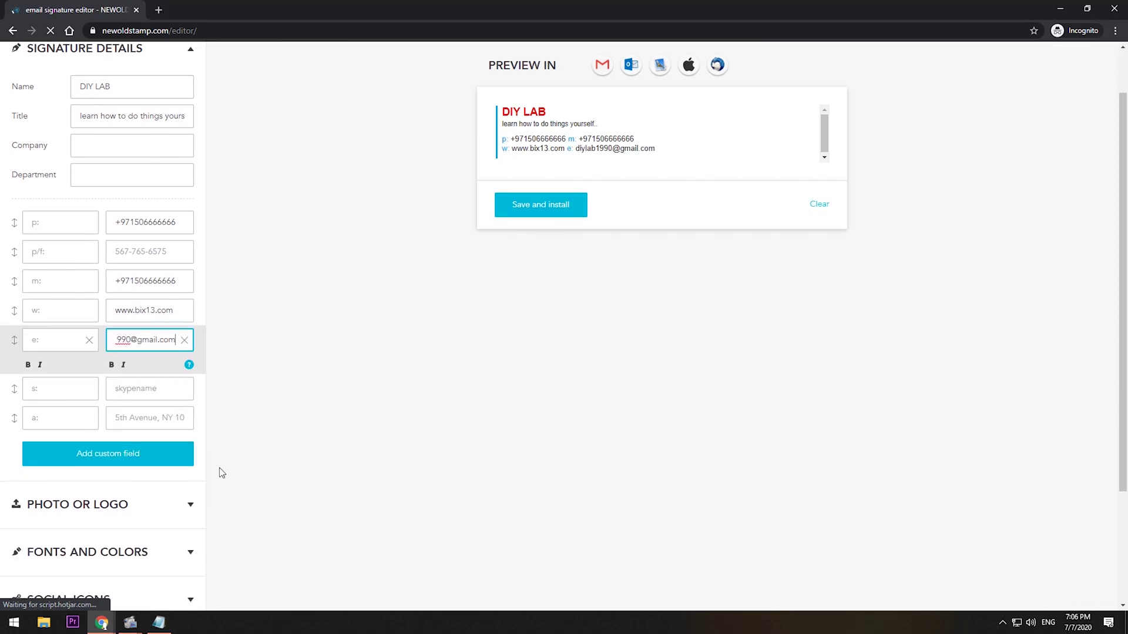
left_click(173, 504)
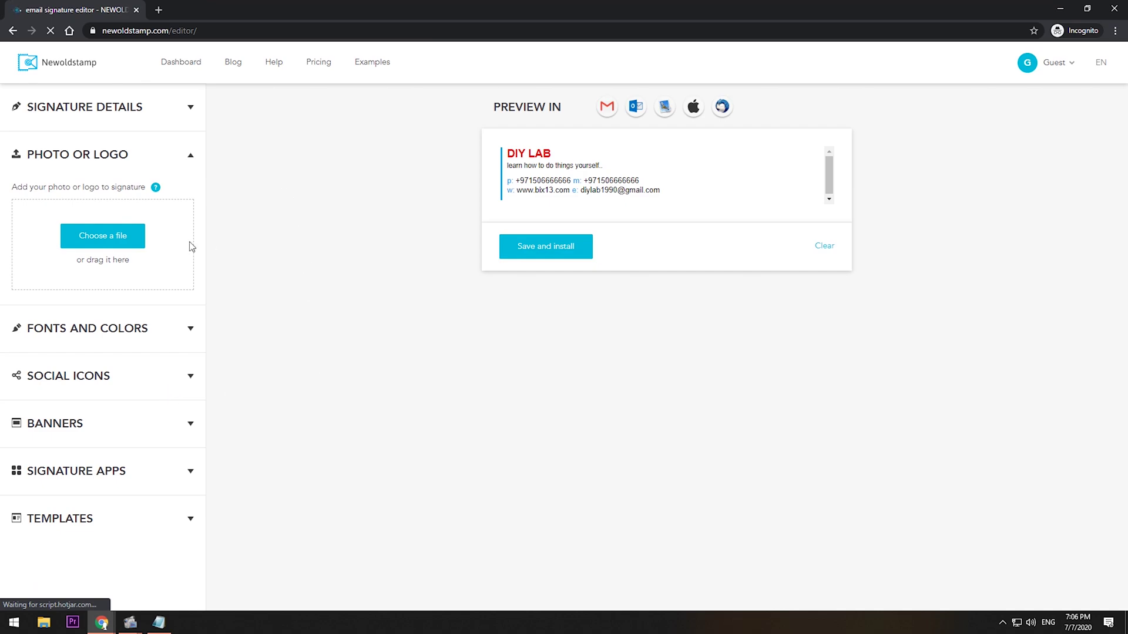
Upload the LOGO image file and shrink it slightly with the image size slider.
left_click(132, 237)
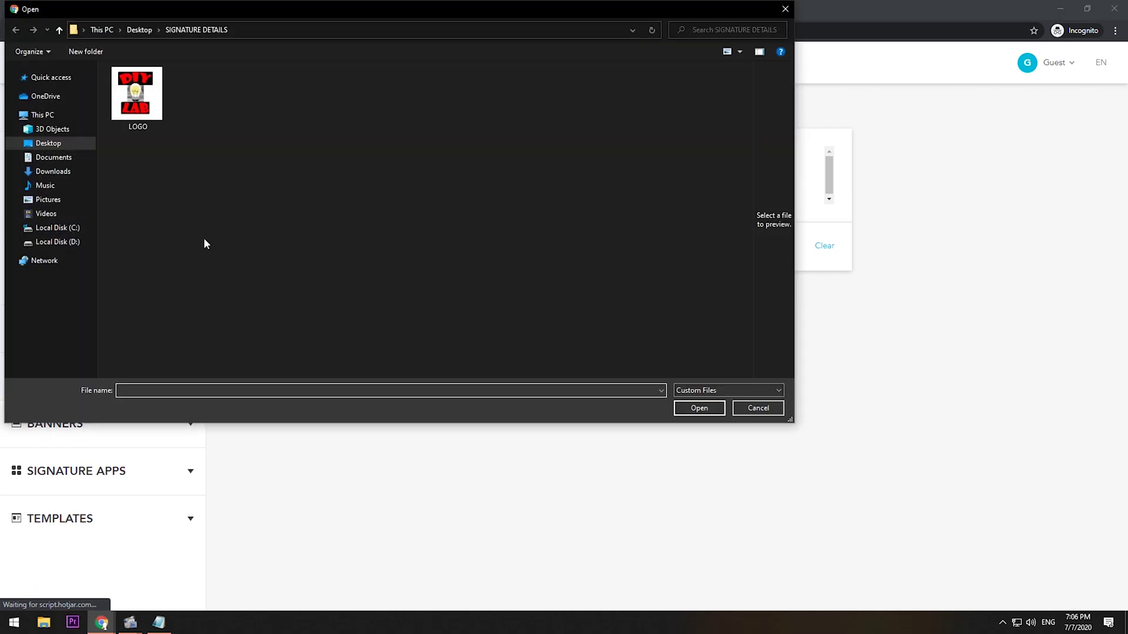
left_click(137, 94)
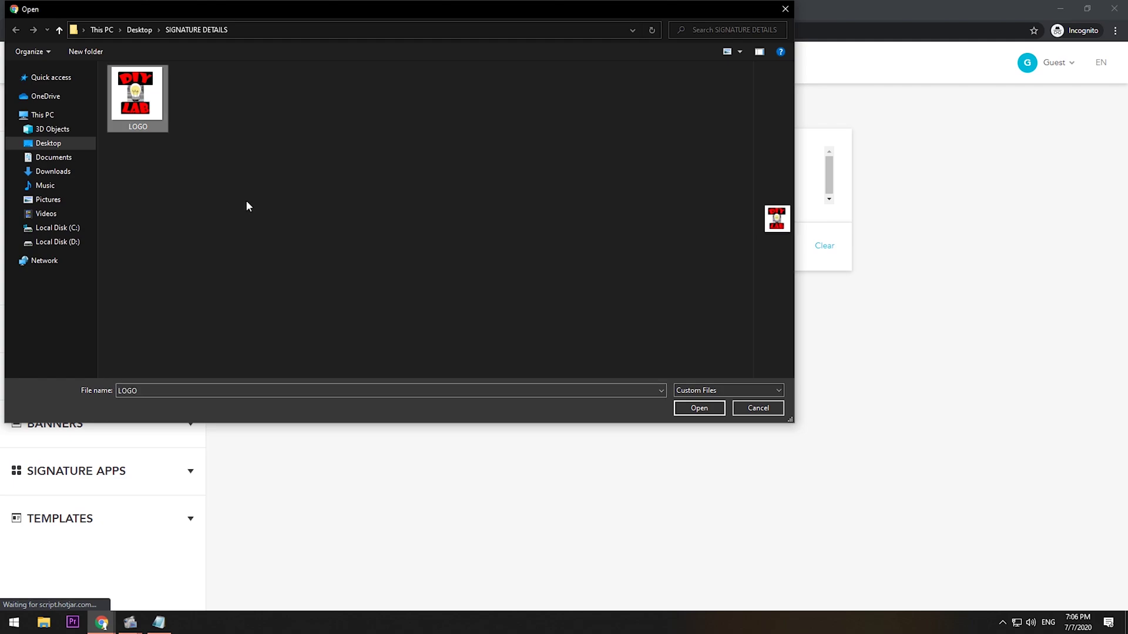
left_click(700, 410)
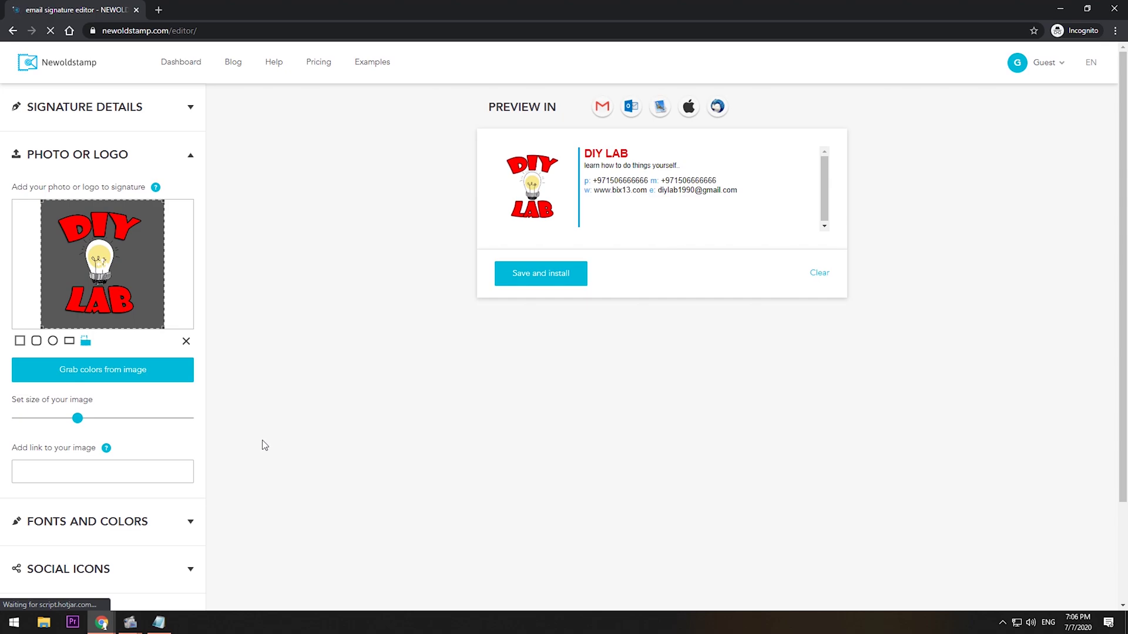
left_click_drag(77, 420, 72, 417)
scroll(204, 441, "down", 2)
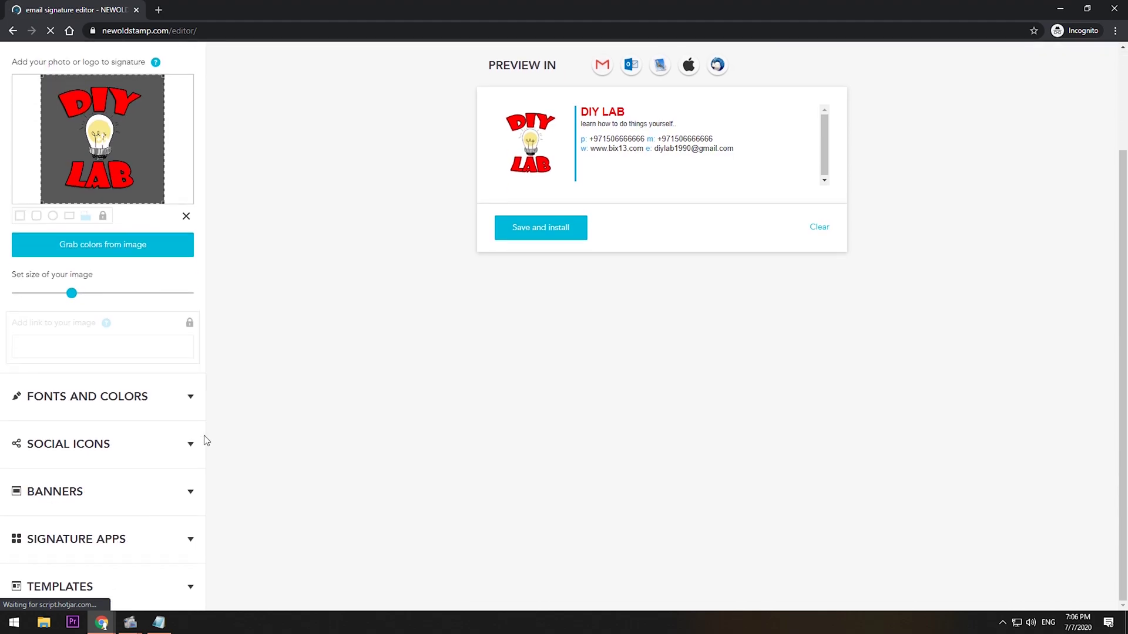
Try the templates and settle on the third one, with orange labels and a vertical divider.
left_click(168, 402)
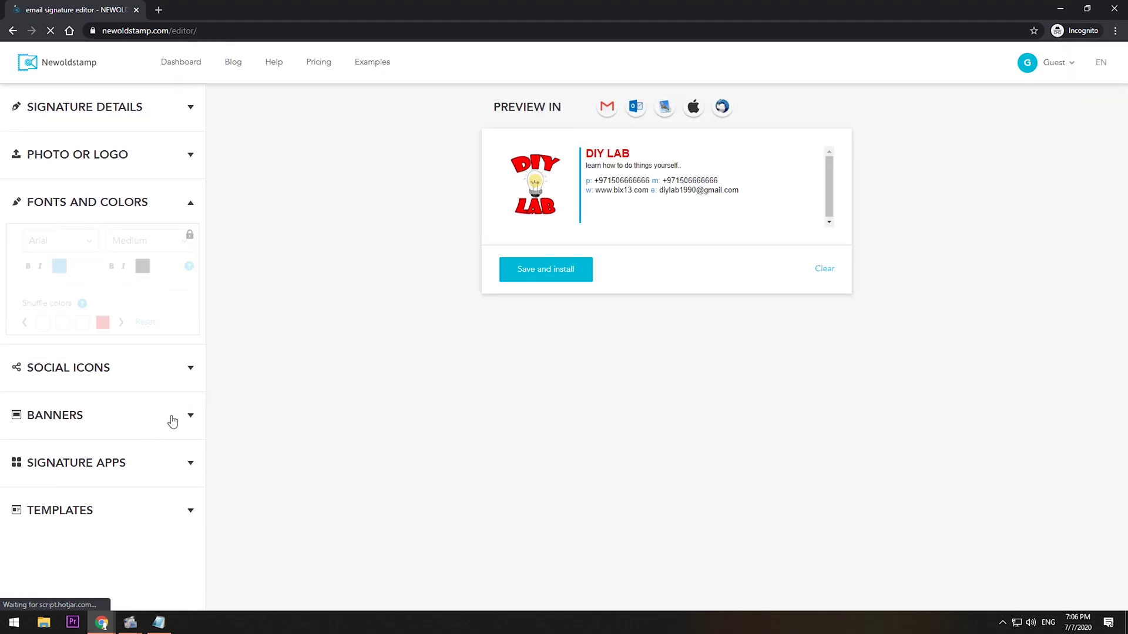
left_click(191, 415)
scroll(159, 546, "down", 2)
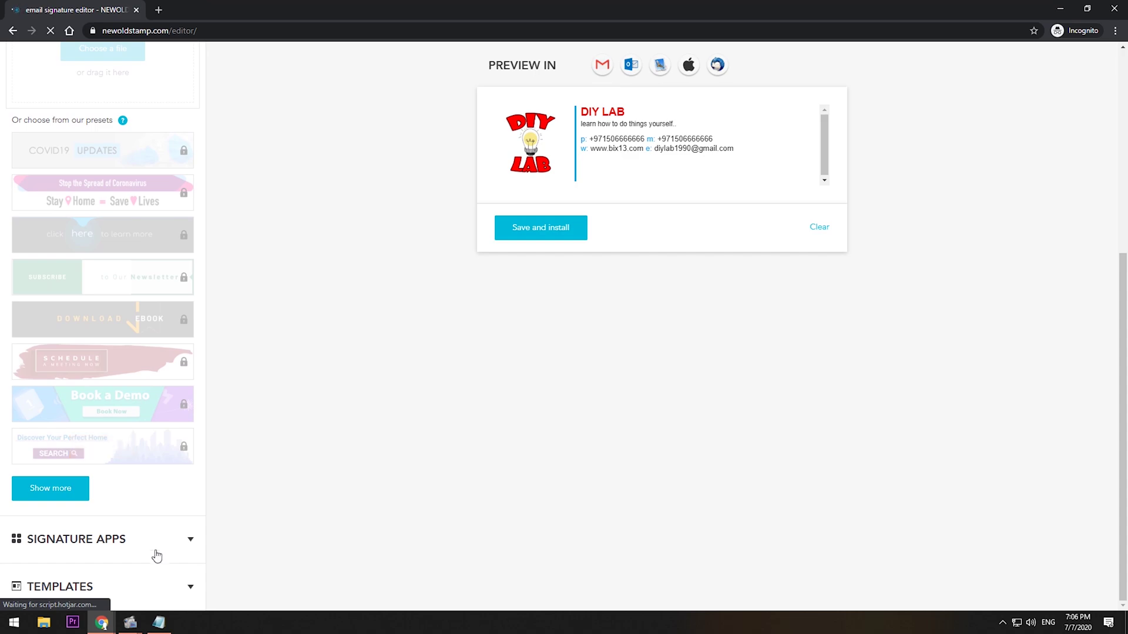
left_click(159, 587)
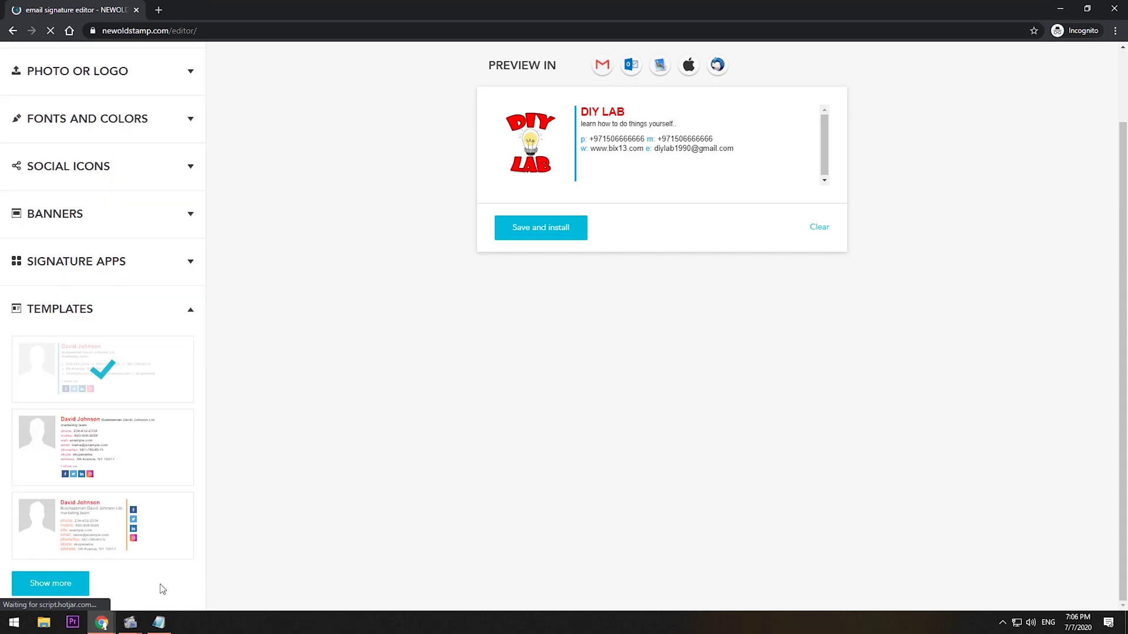
left_click(130, 453)
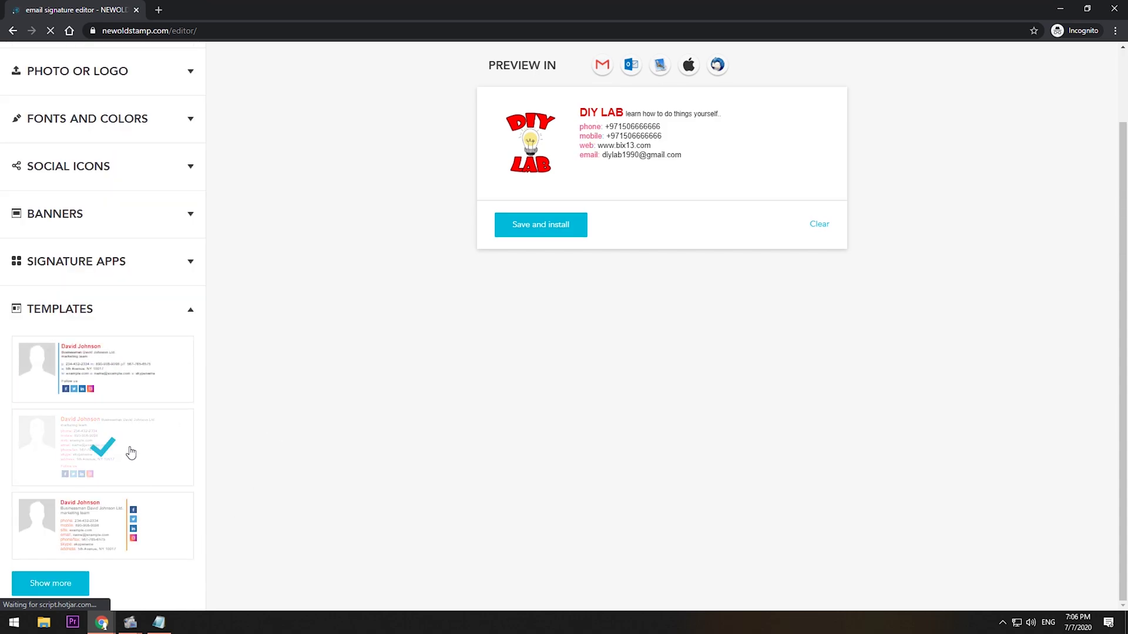
left_click(157, 395)
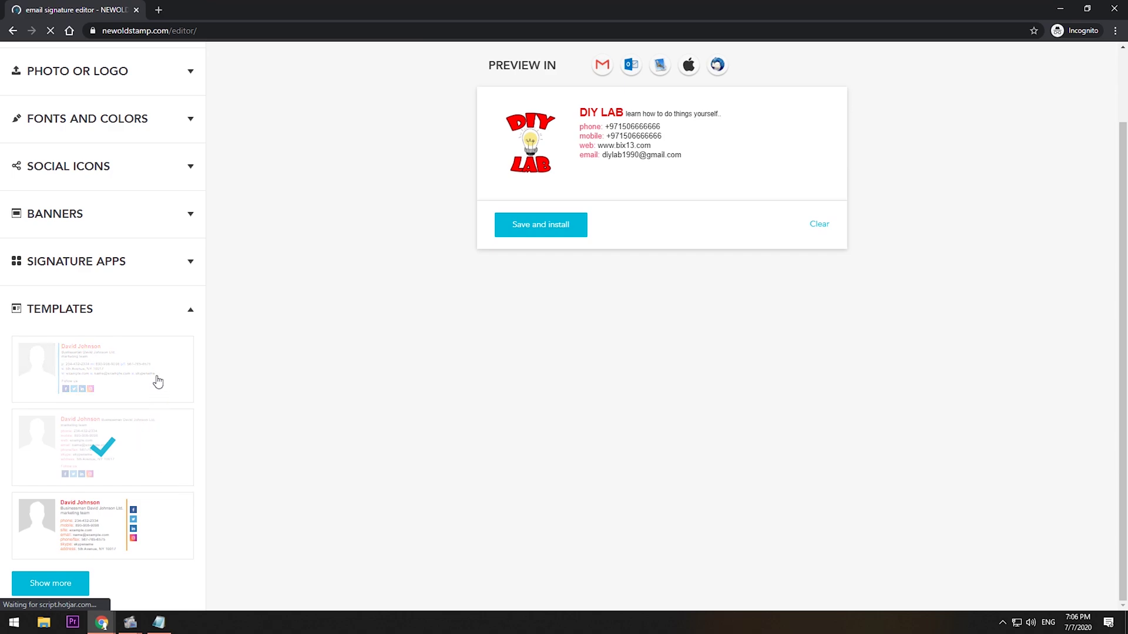
left_click(78, 518)
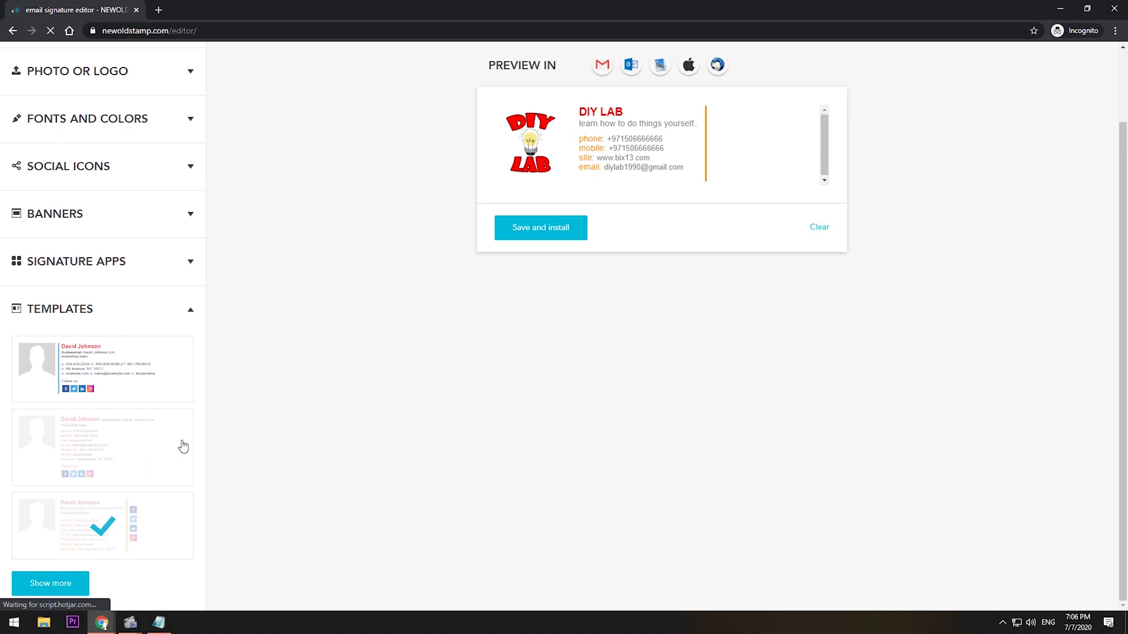
scroll(112, 400, "up", 2)
left_click(97, 254)
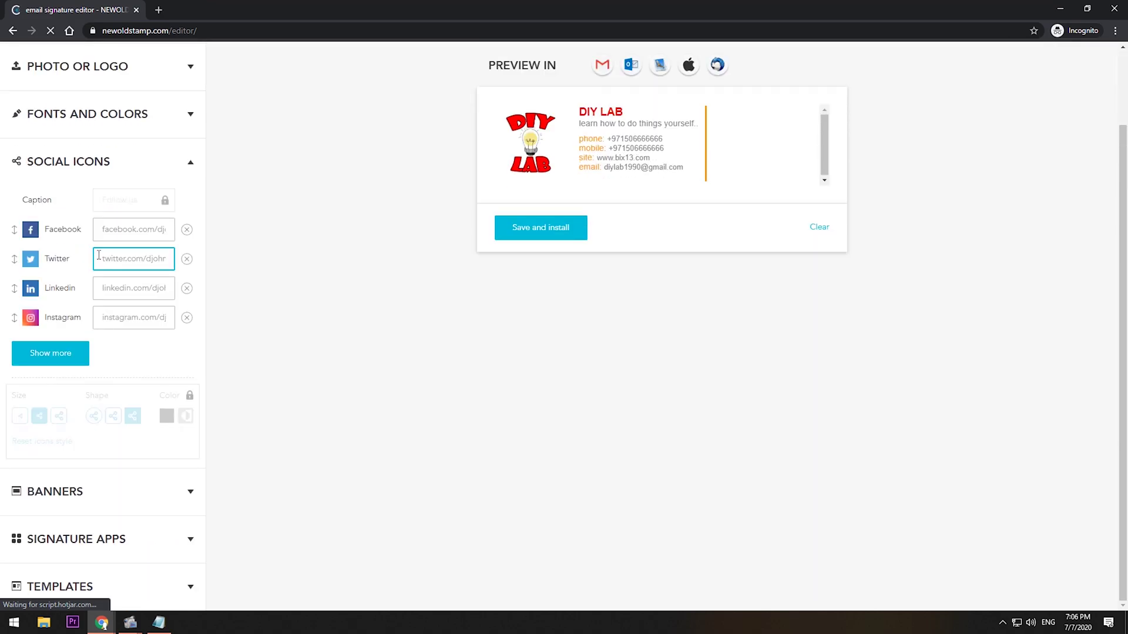
Paste the Facebook page link from the notes and fill the Twitter, LinkedIn and Instagram links.
left_click(145, 230)
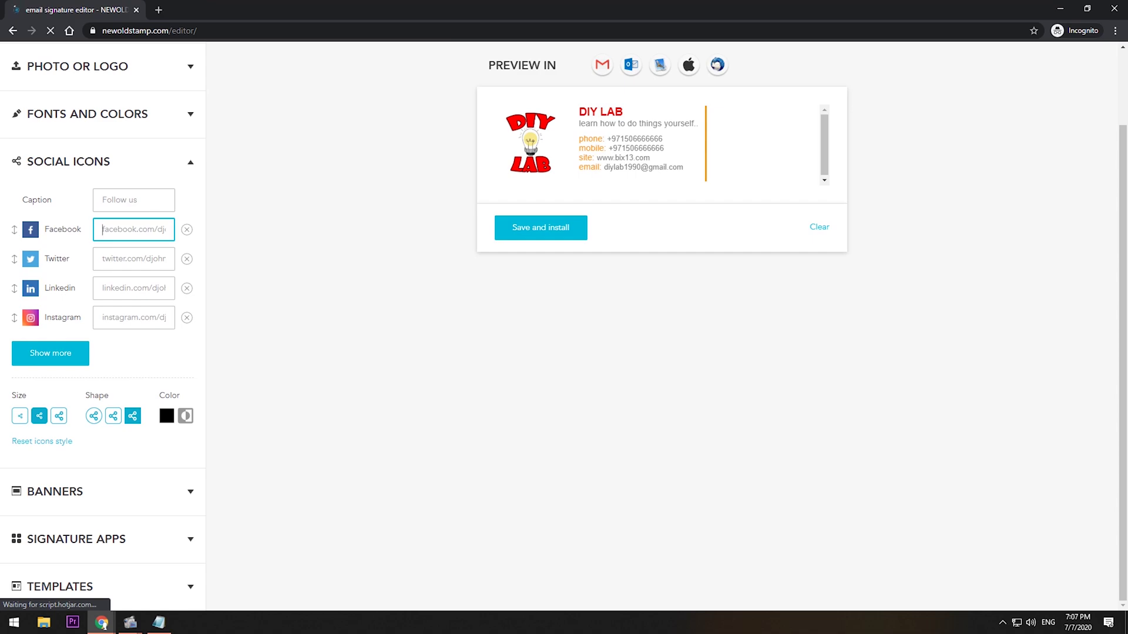
key("alt+Tab")
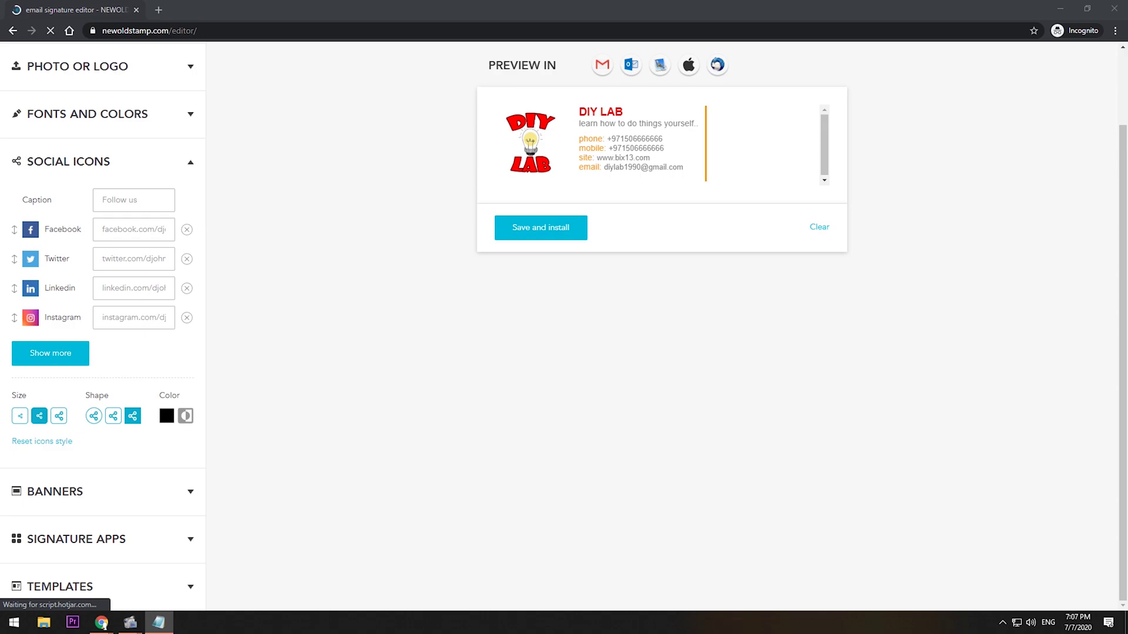
left_click(140, 231)
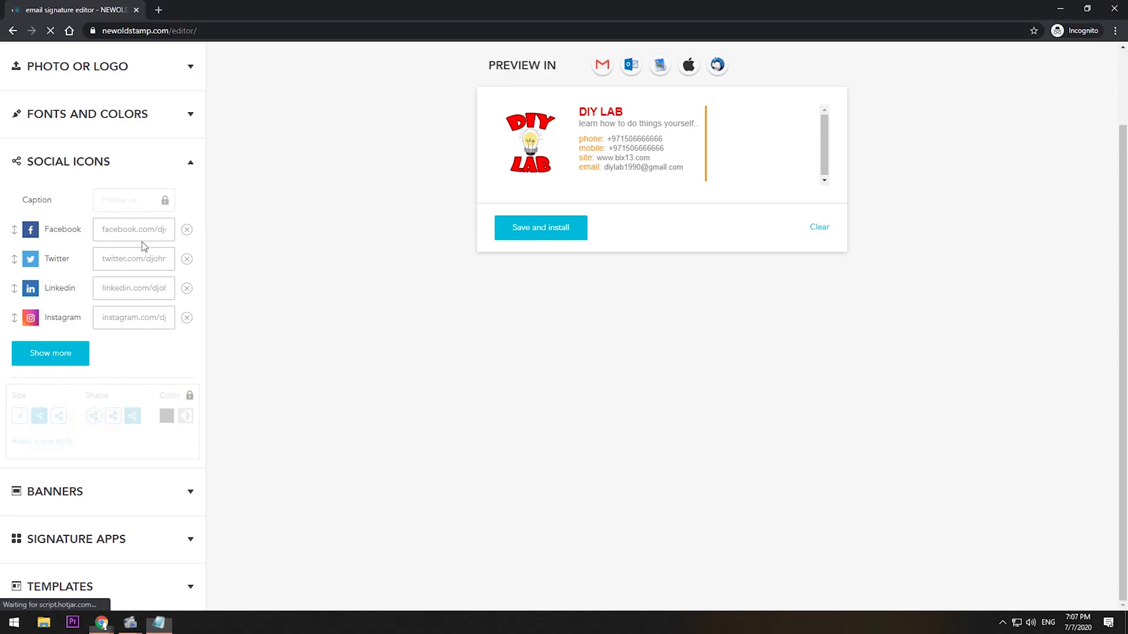
type("admin_todo_tour")
left_click(152, 260)
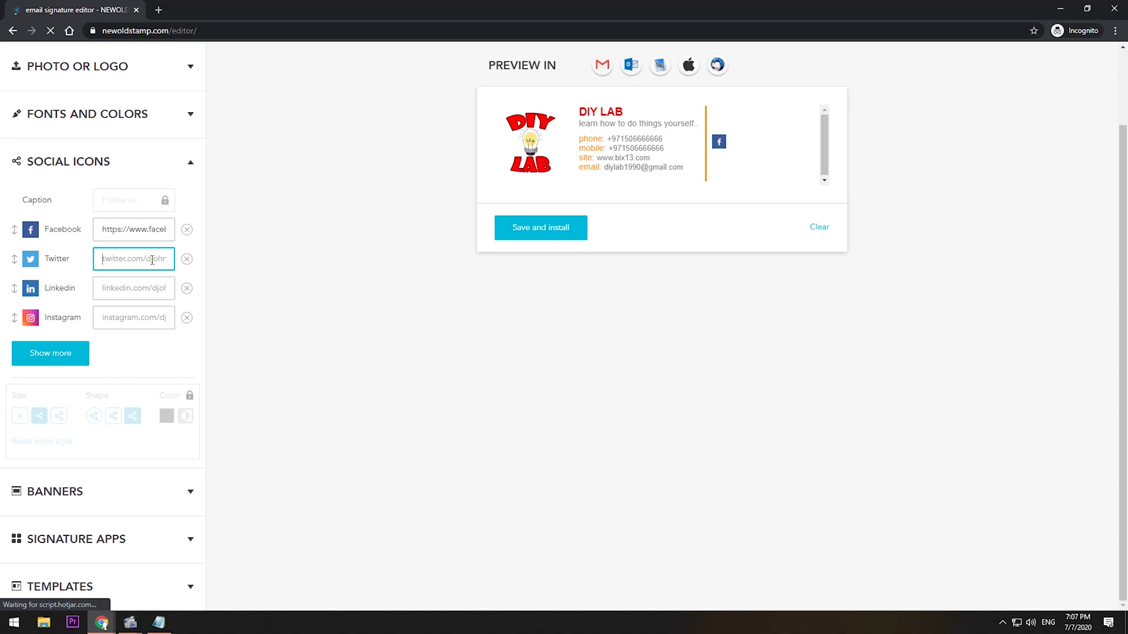
type("h")
left_click(153, 289)
type("h")
left_click(154, 323)
type("h")
scroll(347, 340, "up", 2)
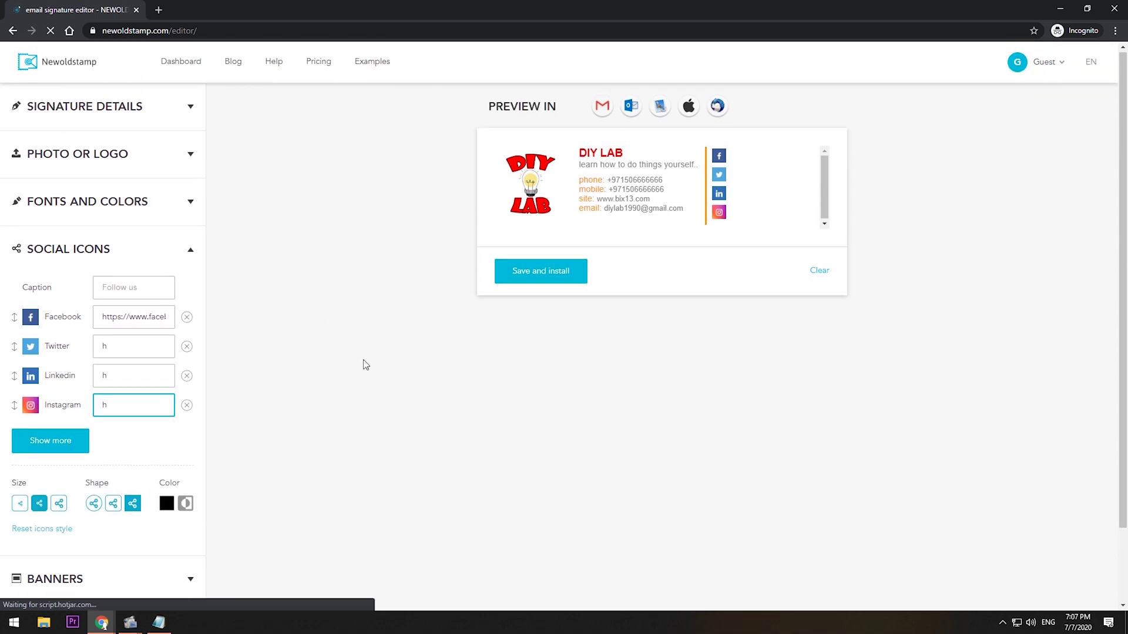
left_click(363, 358)
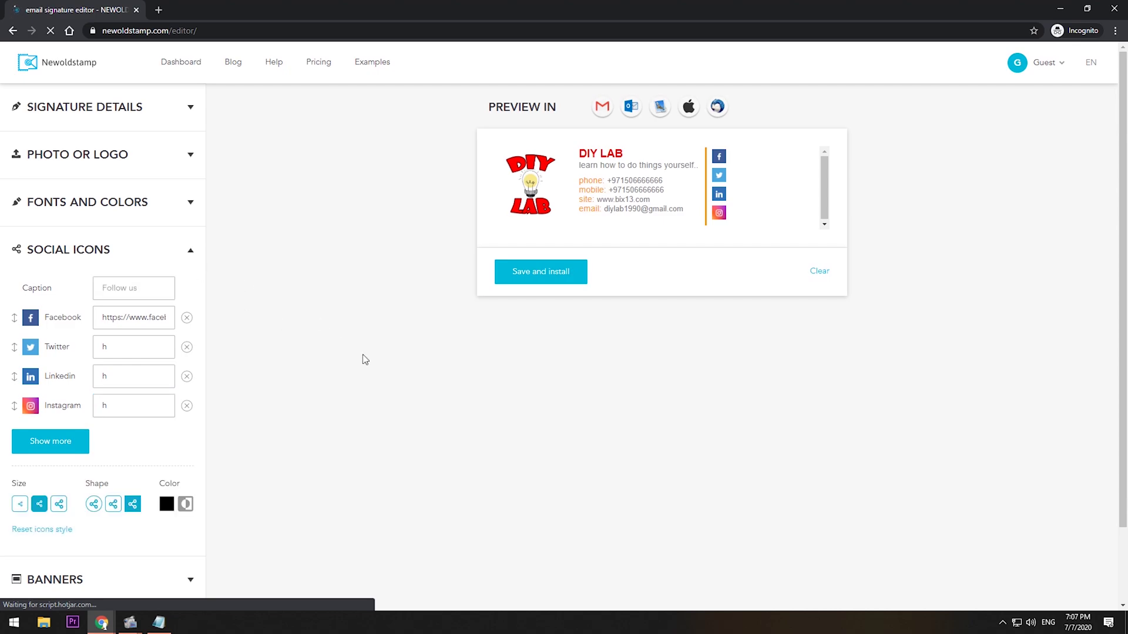
Copy the signature for Gmail through Save and install, then minimize Chrome.
left_click(182, 108)
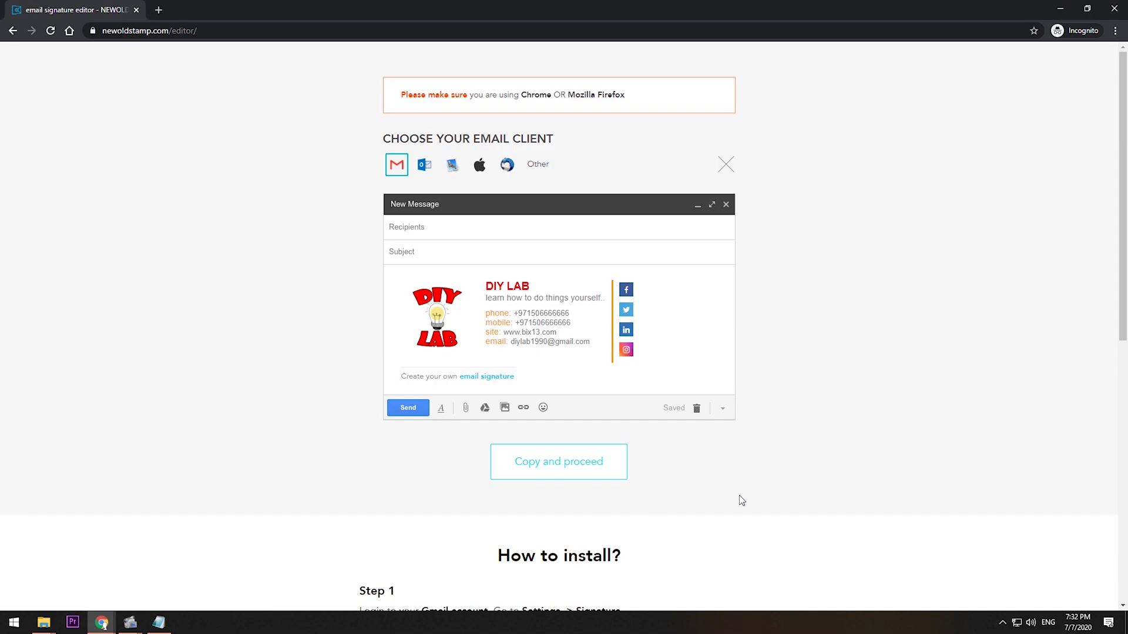
left_click(605, 472)
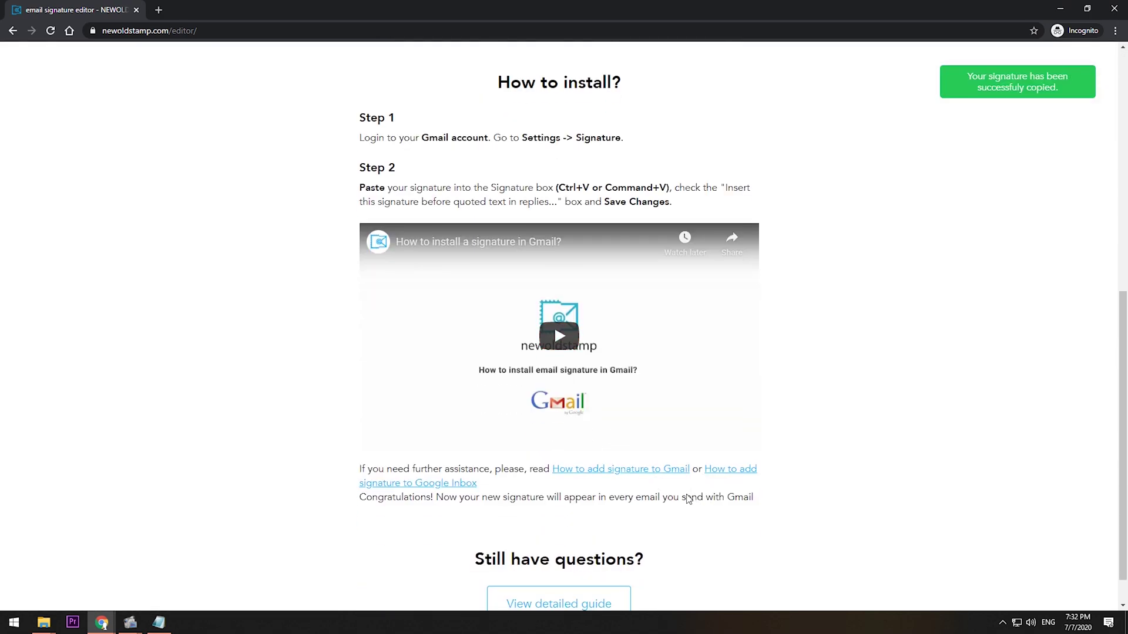
left_click(1060, 9)
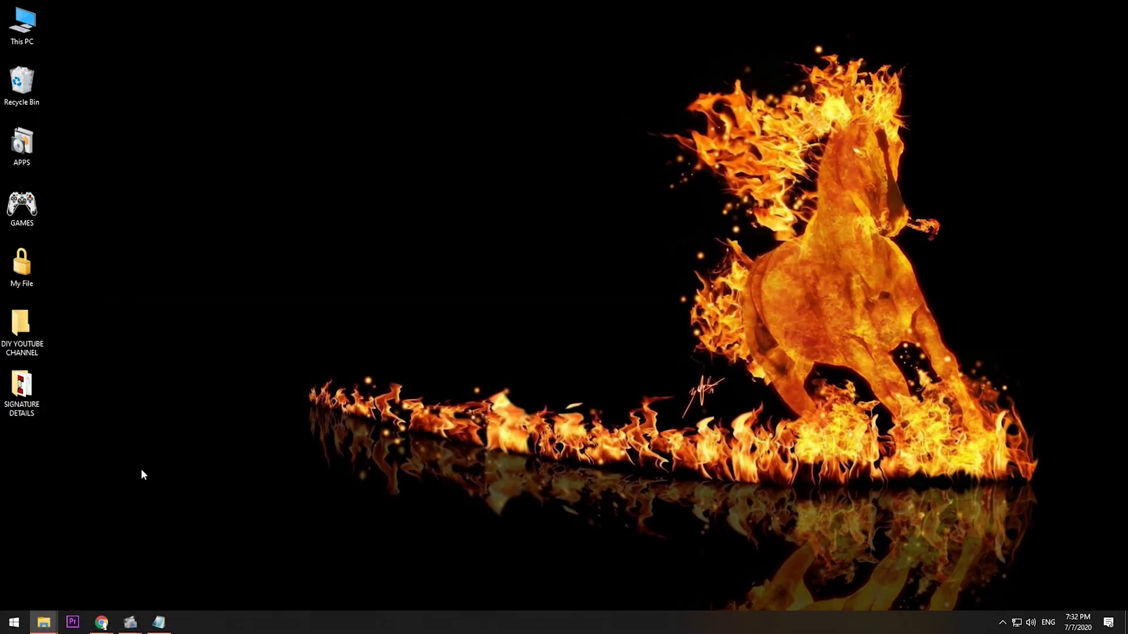
Restore and maximize Chrome, open Gmail's See all settings, and scroll to Signature.
mouse_move(101, 622)
left_click(174, 592)
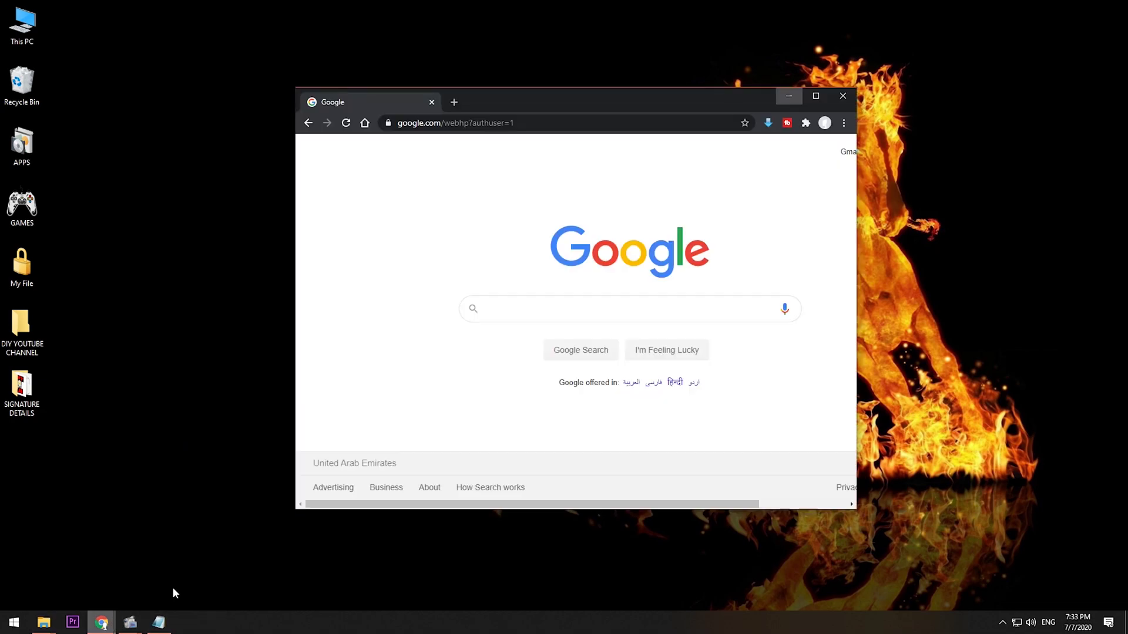
left_click(816, 95)
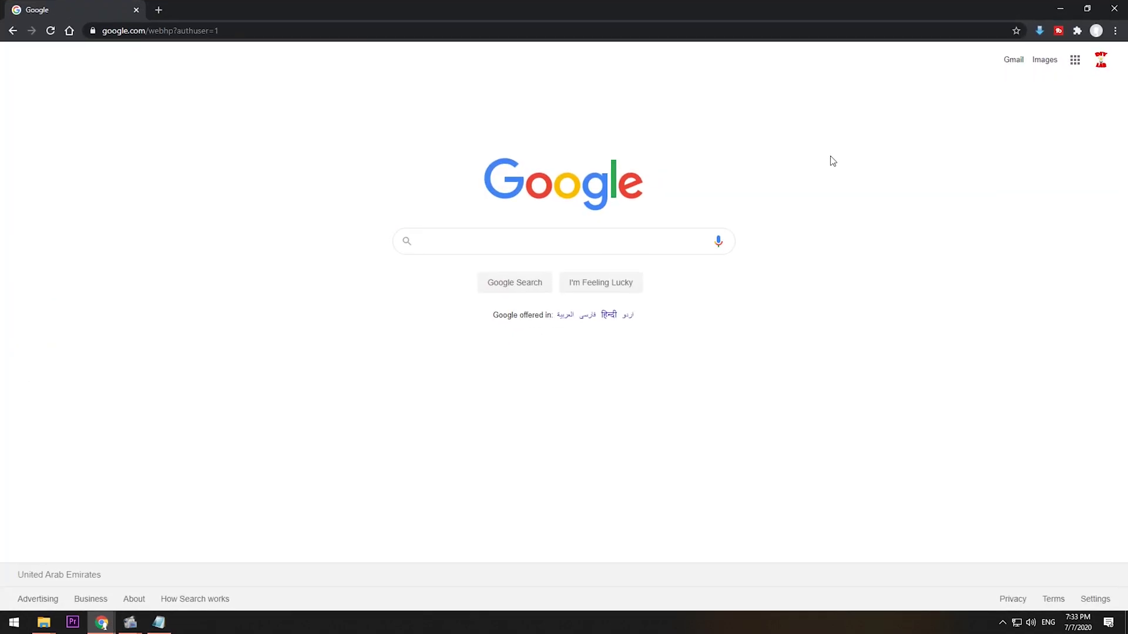
left_click(1016, 60)
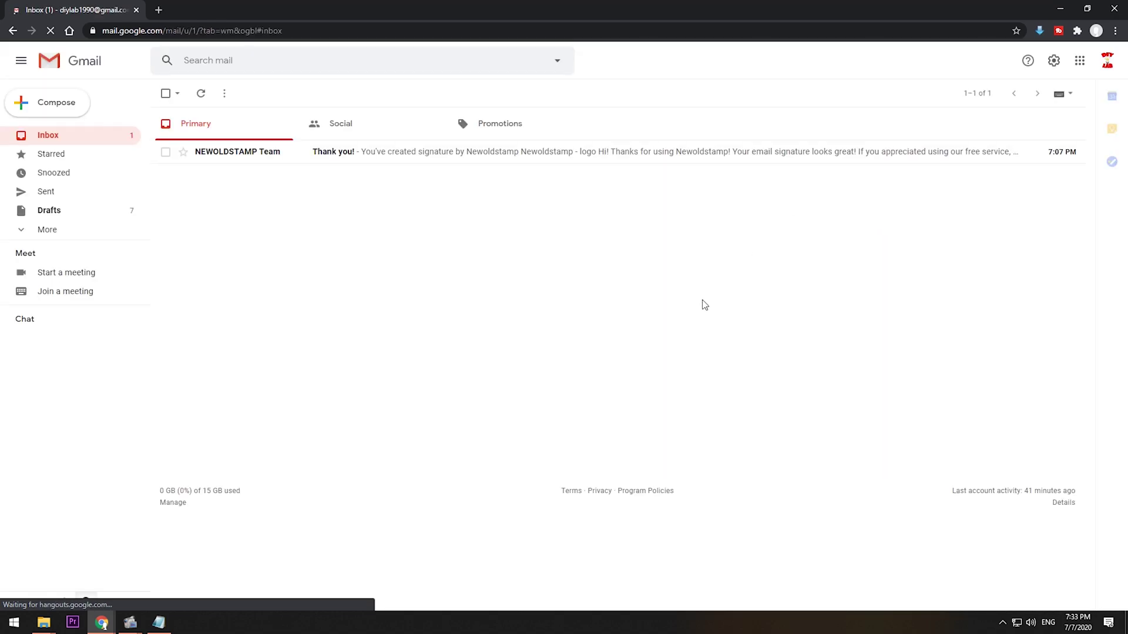
left_click(1053, 60)
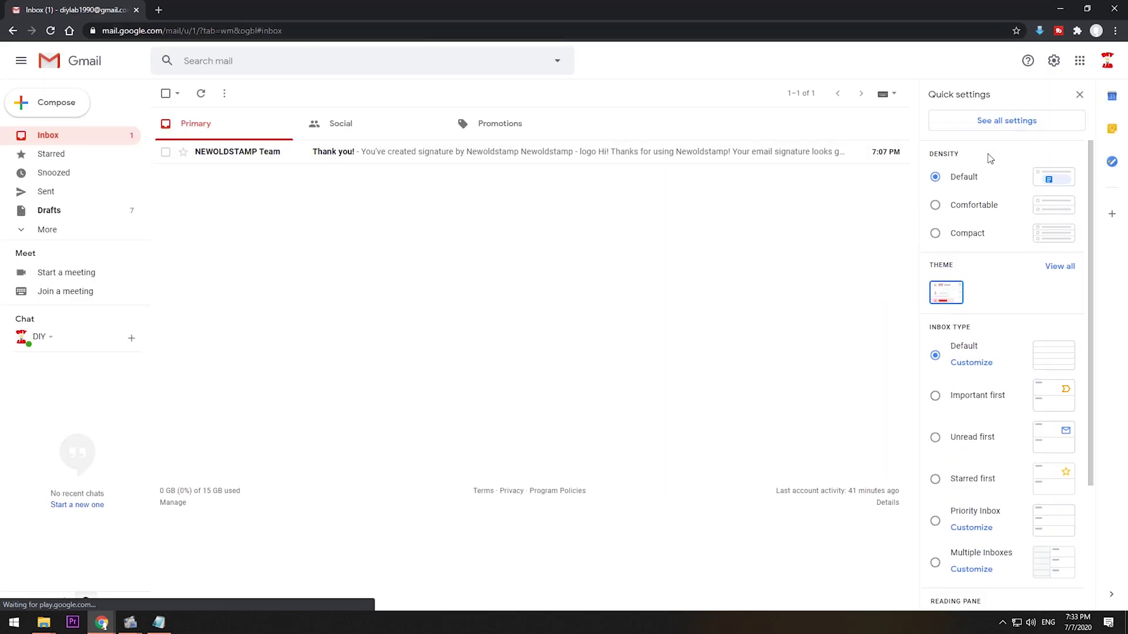
left_click(997, 121)
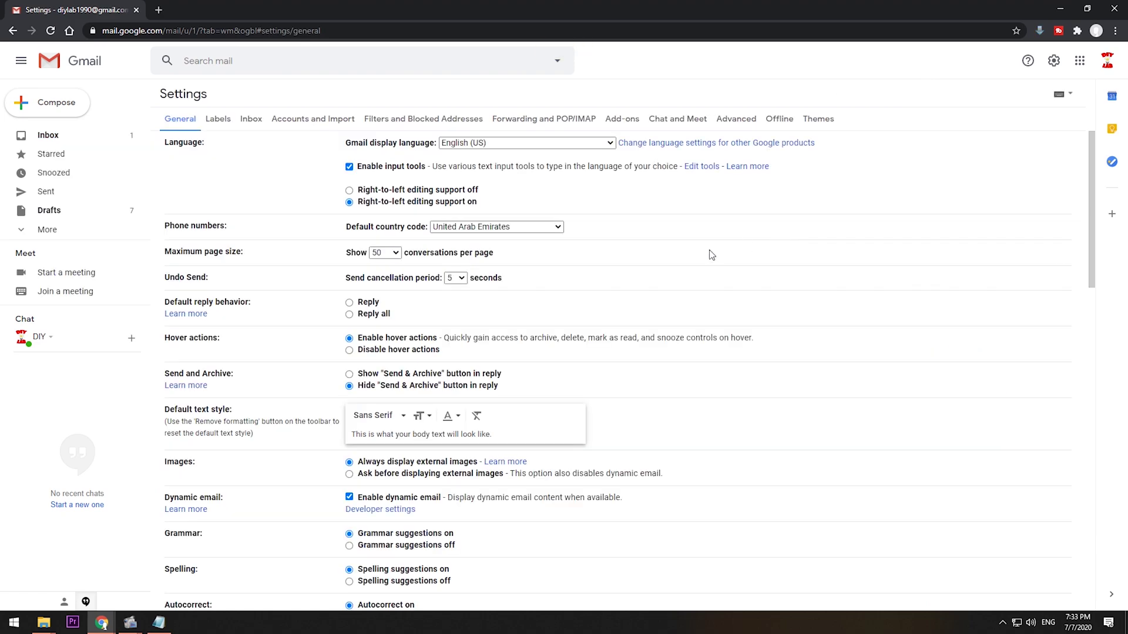
scroll(511, 280, "down", 15)
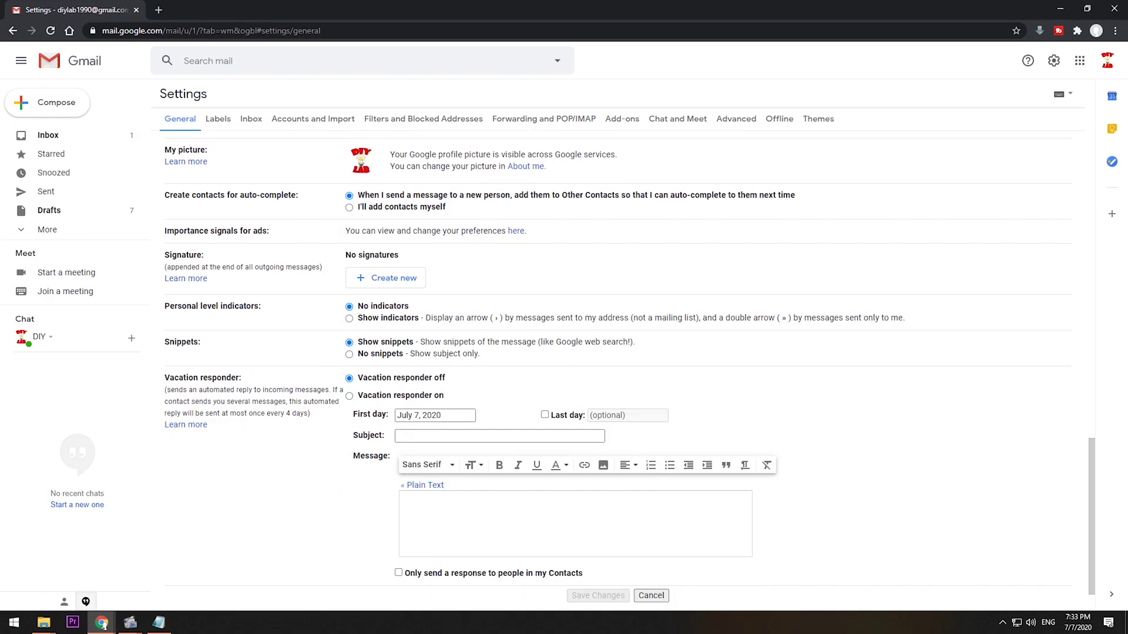
left_click(392, 282)
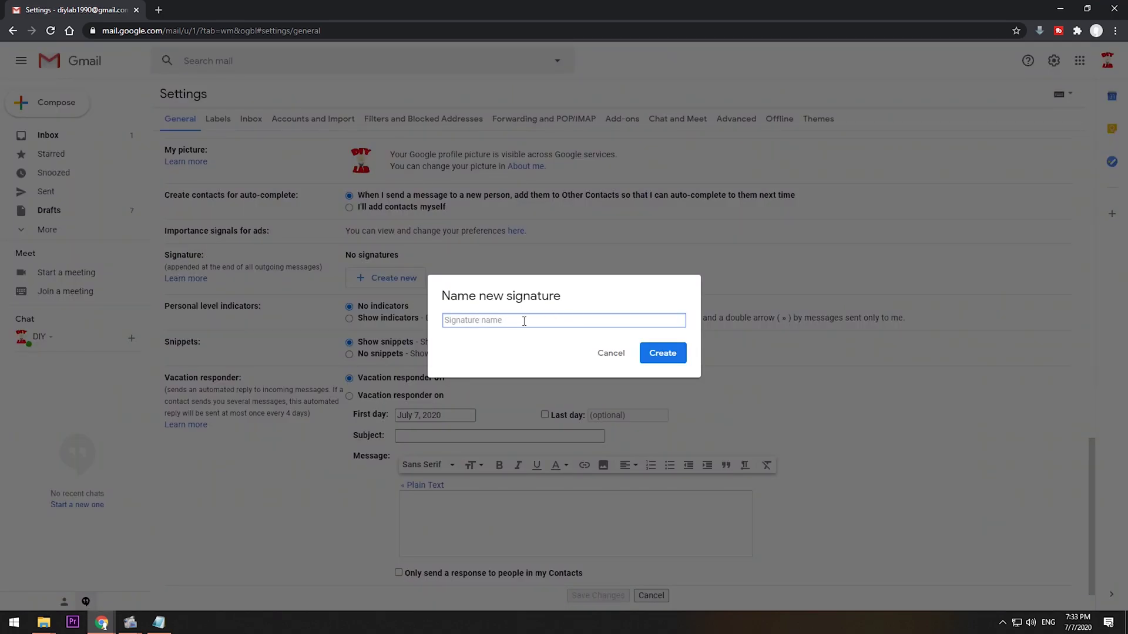
type("my signature")
left_click(662, 353)
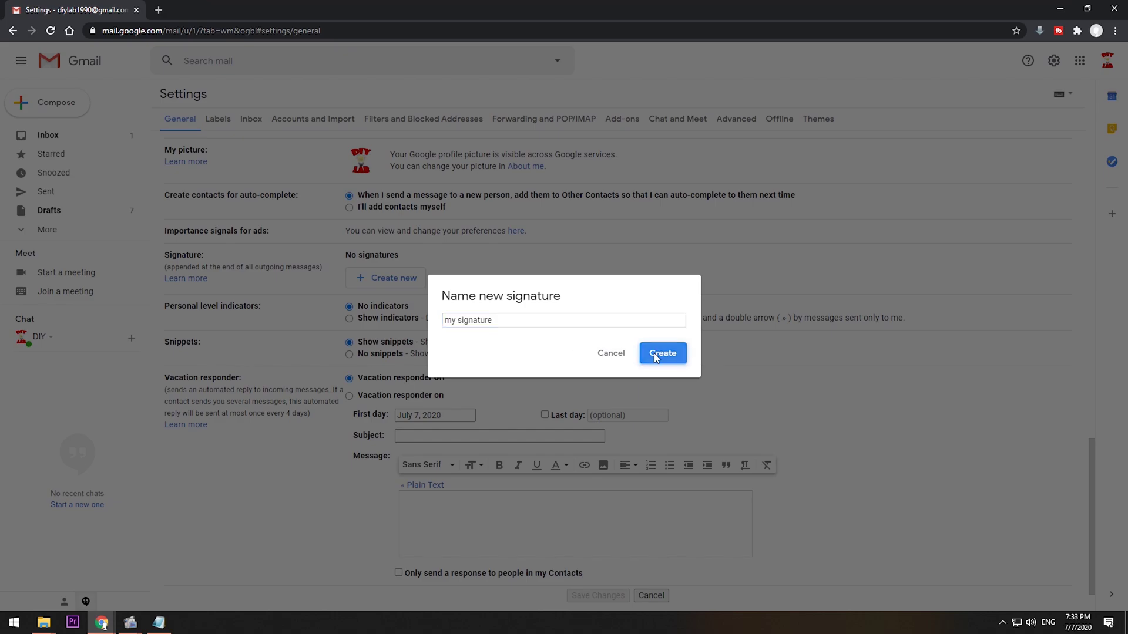
right_click(547, 285)
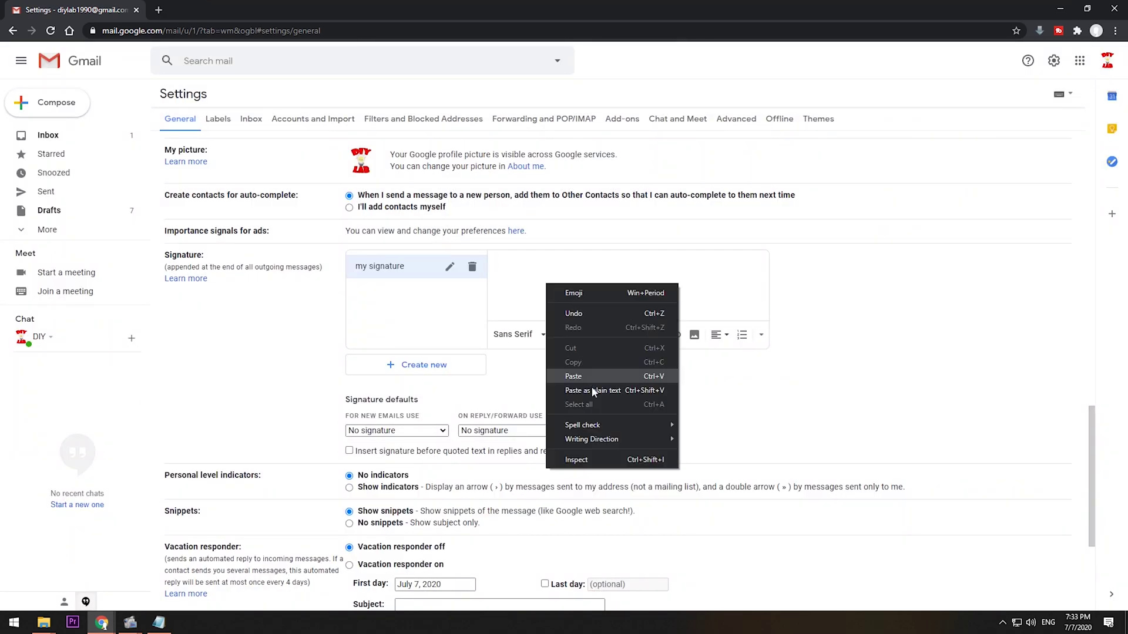
left_click(589, 378)
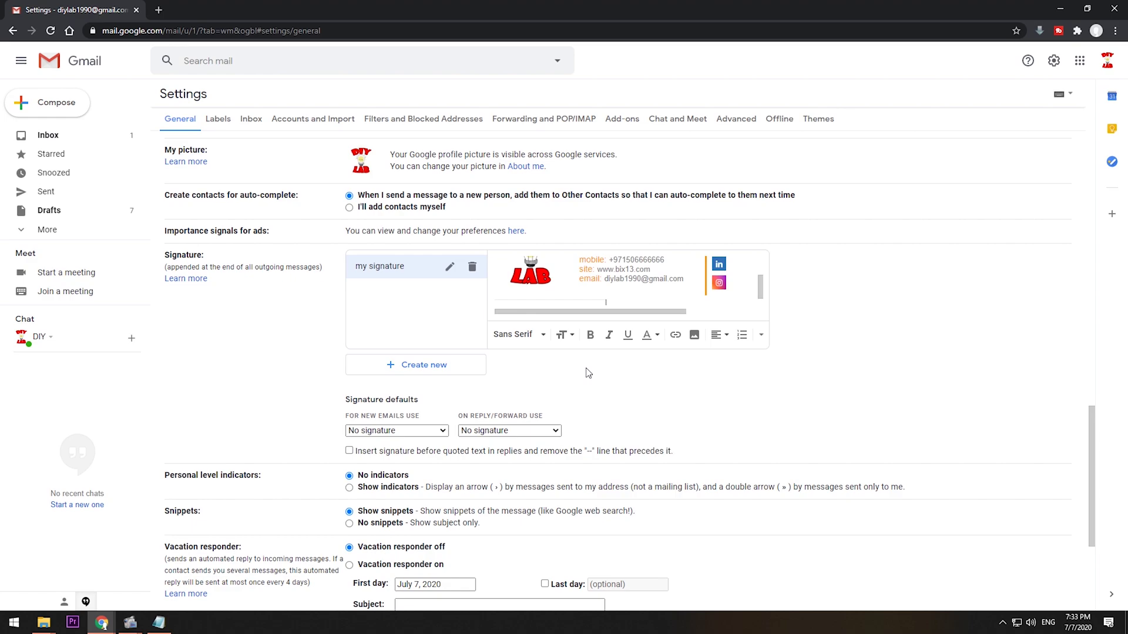
scroll(585, 379, "up", 2)
scroll(599, 385, "down", 1)
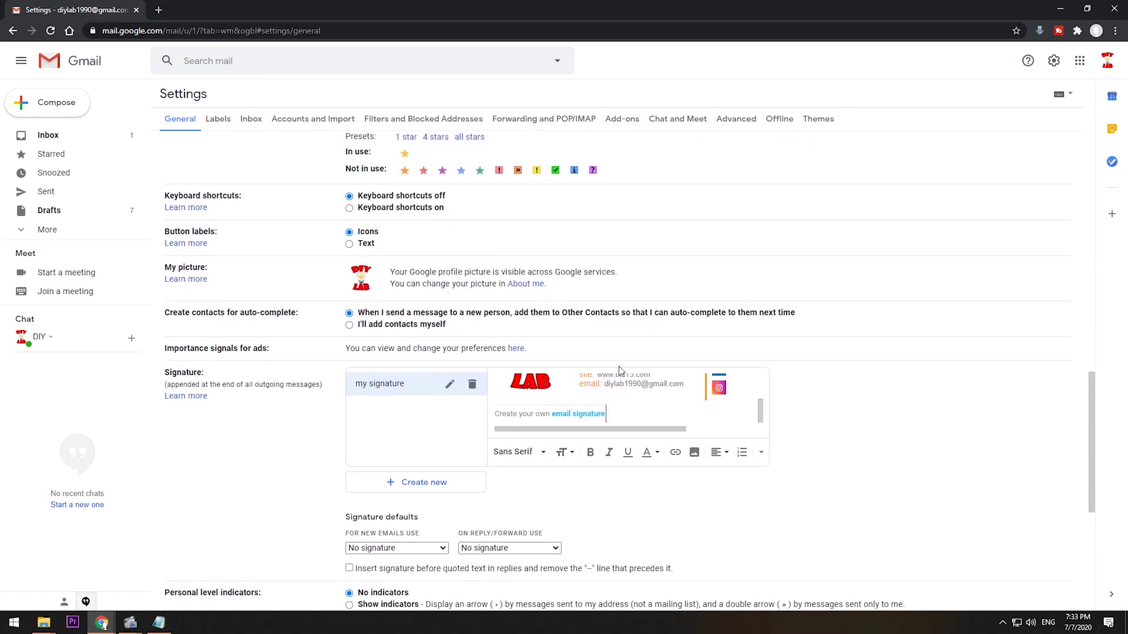
Delete the 'Create your own email signature' line from the signature.
triple_click(609, 409)
key("BackSpace")
key("BackSpace")
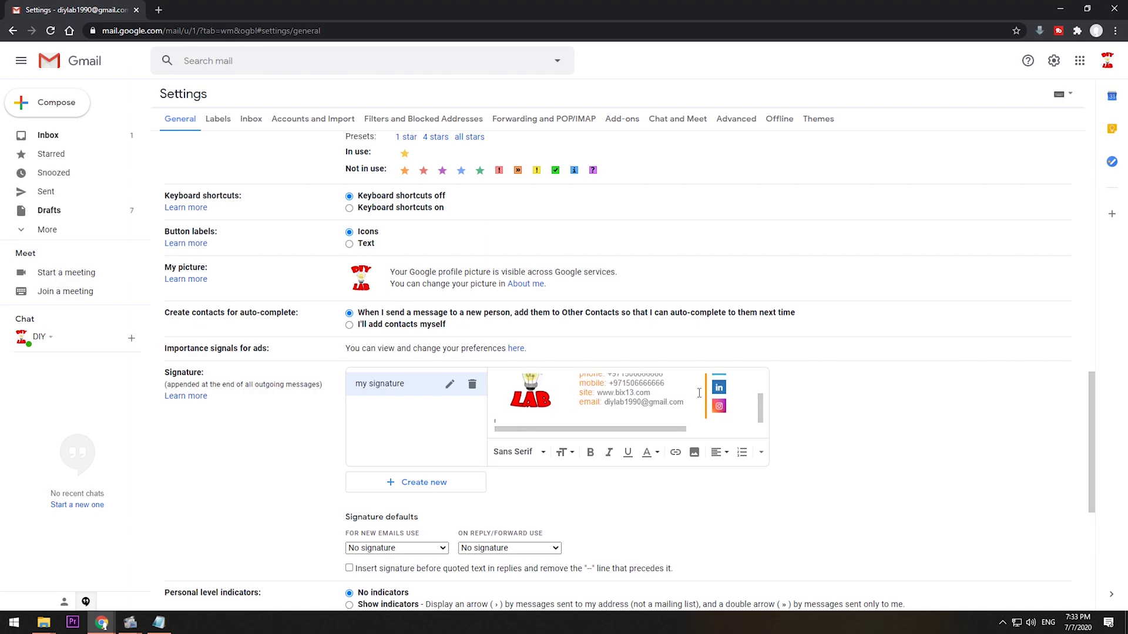
scroll(616, 411, "up", 2)
Replace the logo's newoldstamp link with the DIY Lab YouTube channel address.
left_click(538, 397)
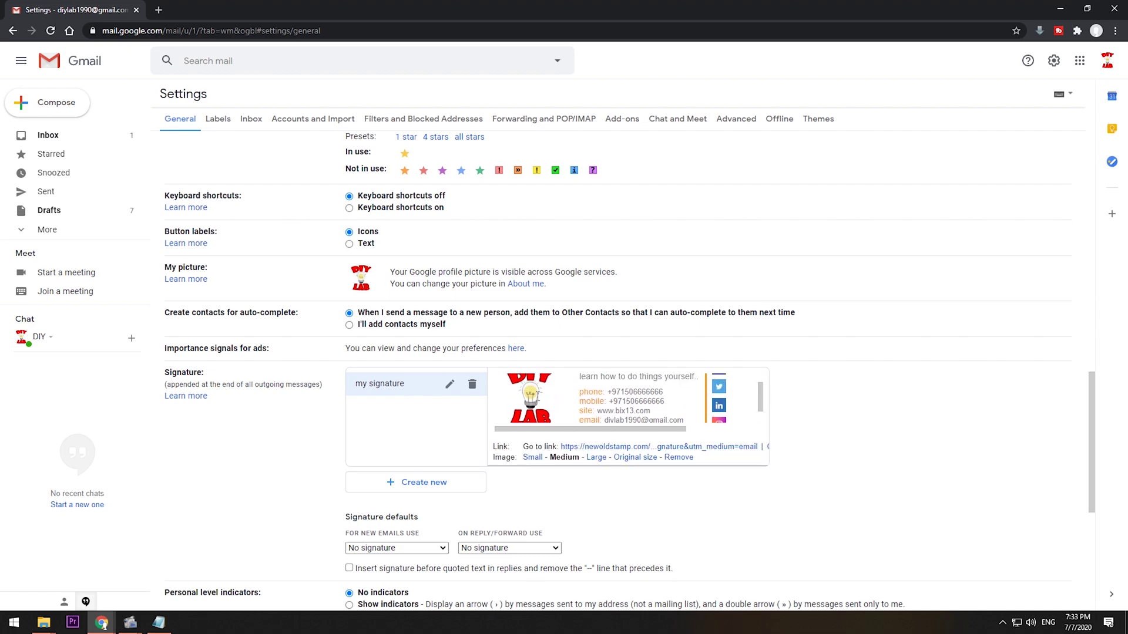
left_click(768, 447)
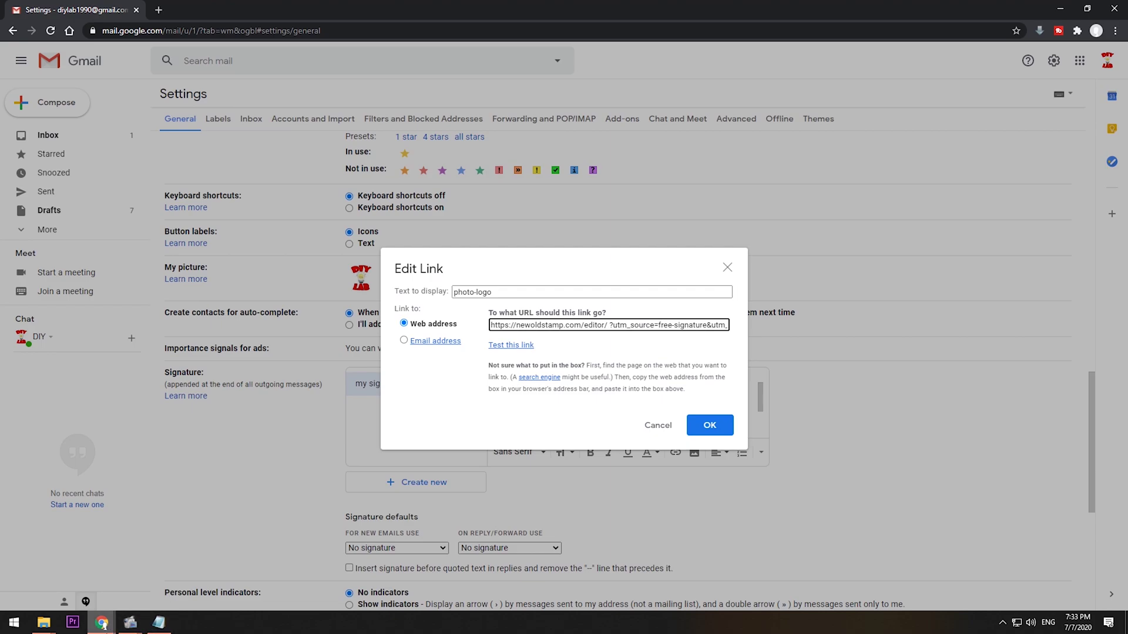
left_click(102, 624)
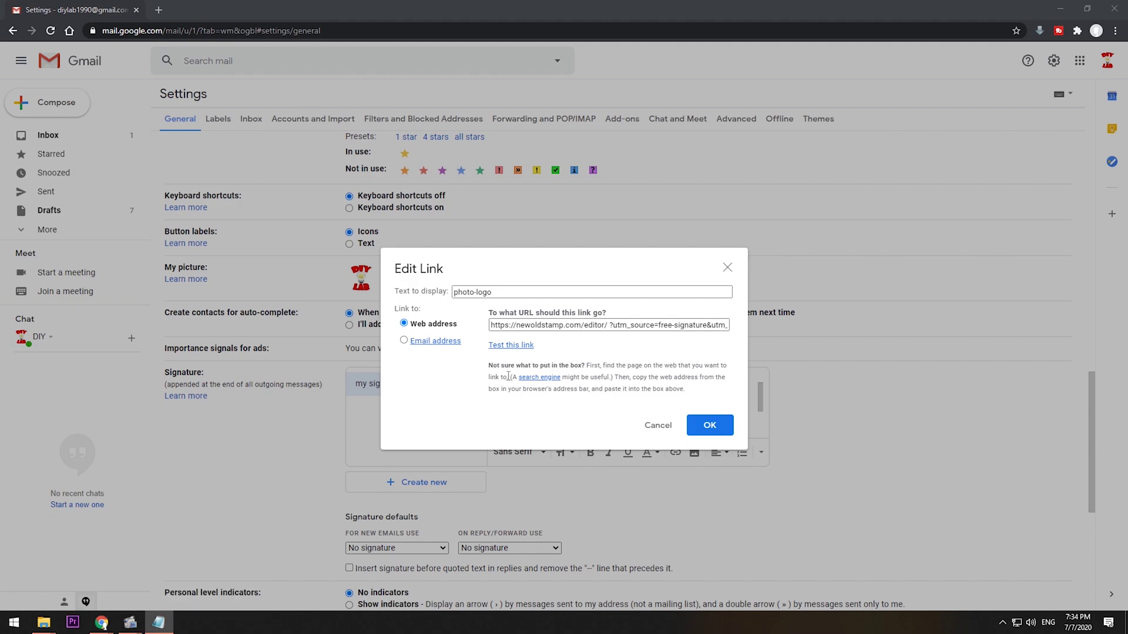
left_click(534, 325)
key("ctrl+a")
key("BackSpace")
right_click(542, 324)
left_click(591, 419)
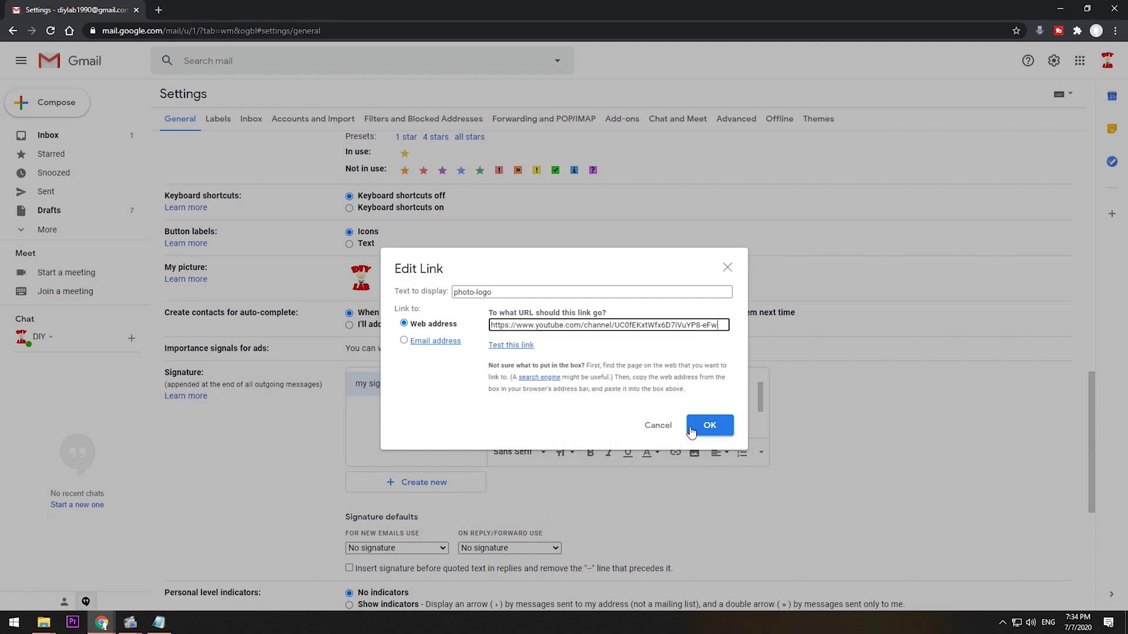
left_click(691, 431)
Save the changes to Gmail's signature settings.
scroll(581, 486, "down", 2)
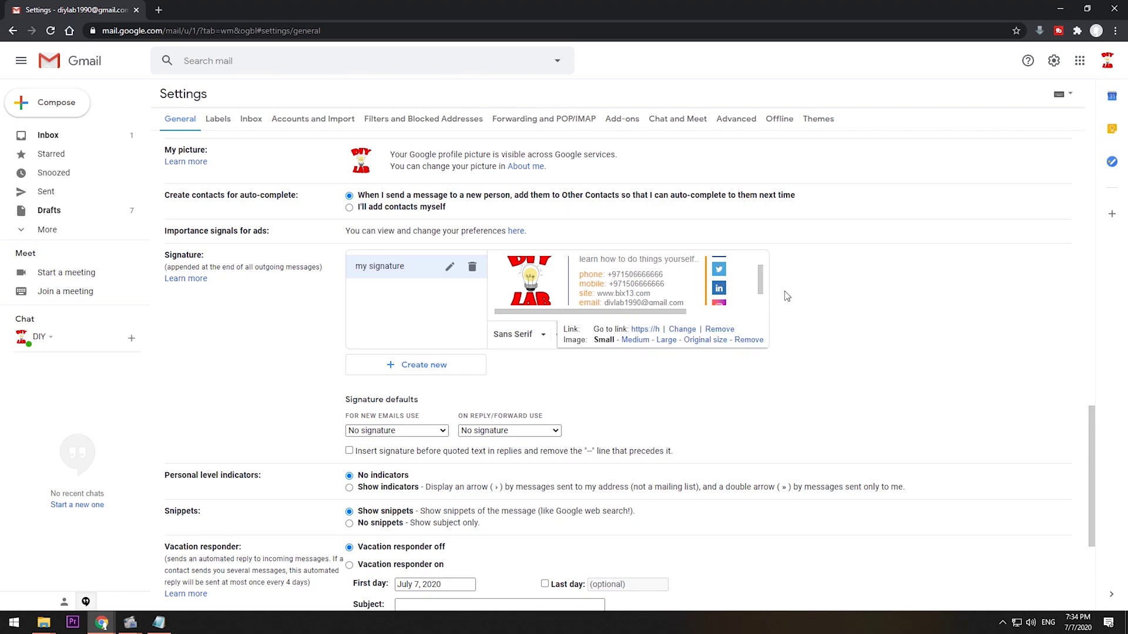
scroll(740, 306, "down", 5)
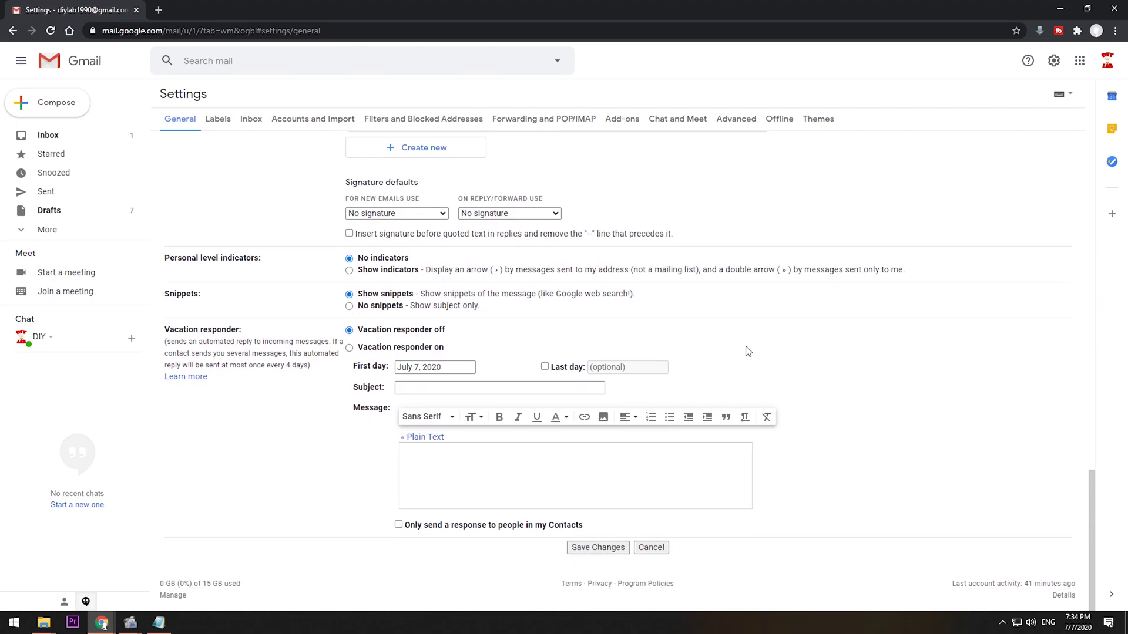
left_click(599, 548)
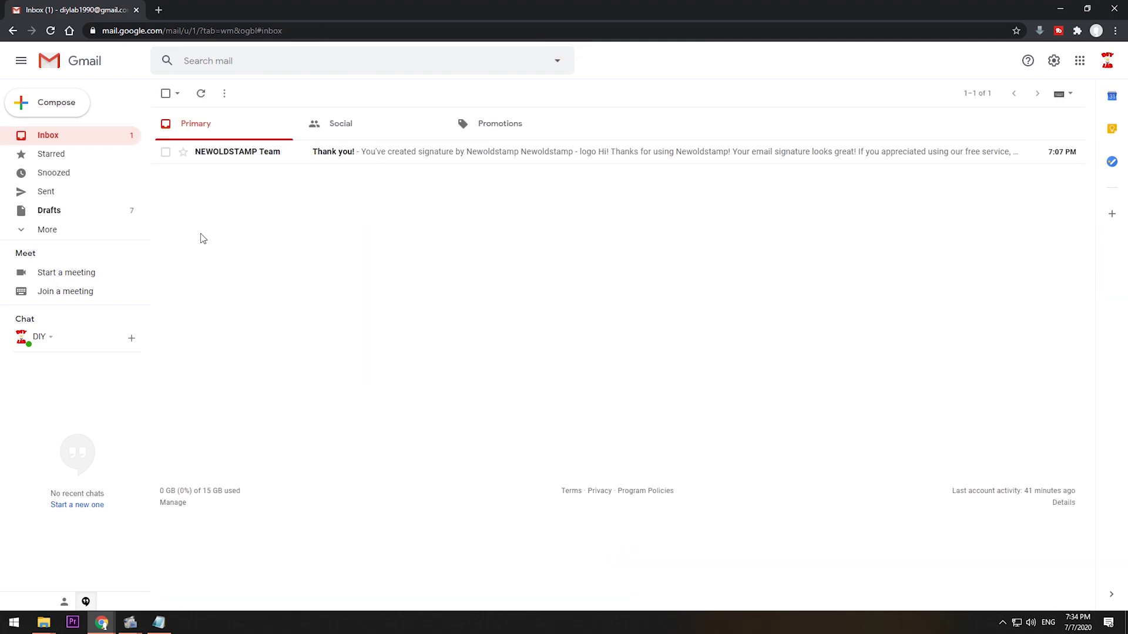
Compose an email to DIY Lab titled 'hello', pasting the signature question as the body.
left_click(57, 109)
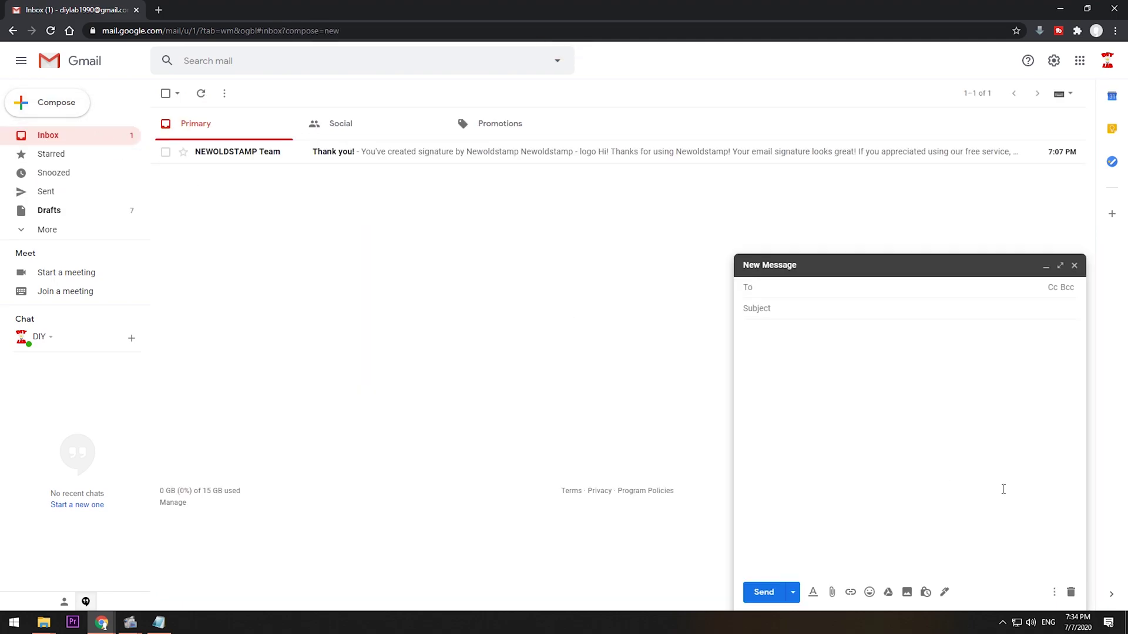
type("d")
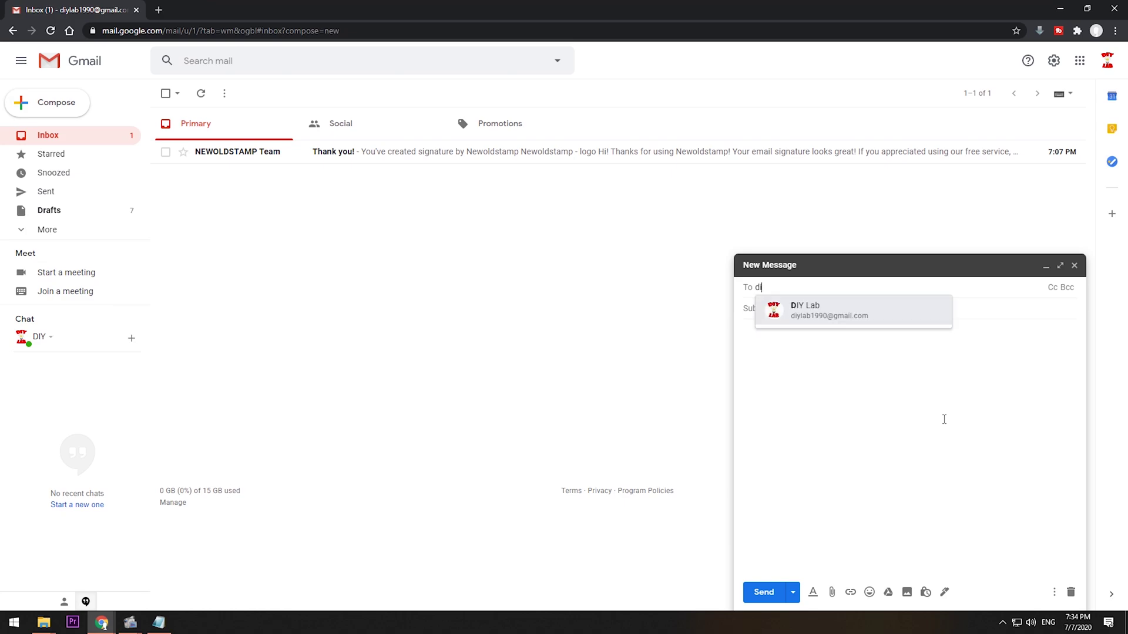
type("i")
key("Return")
left_click(765, 307)
type("hello")
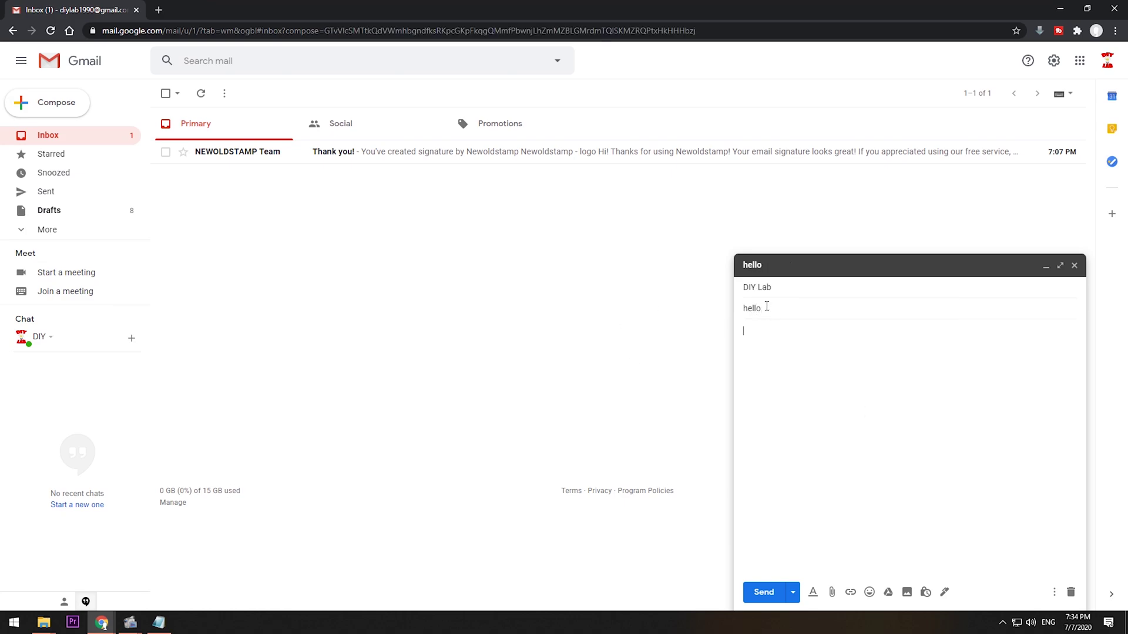
key("alt+Tab")
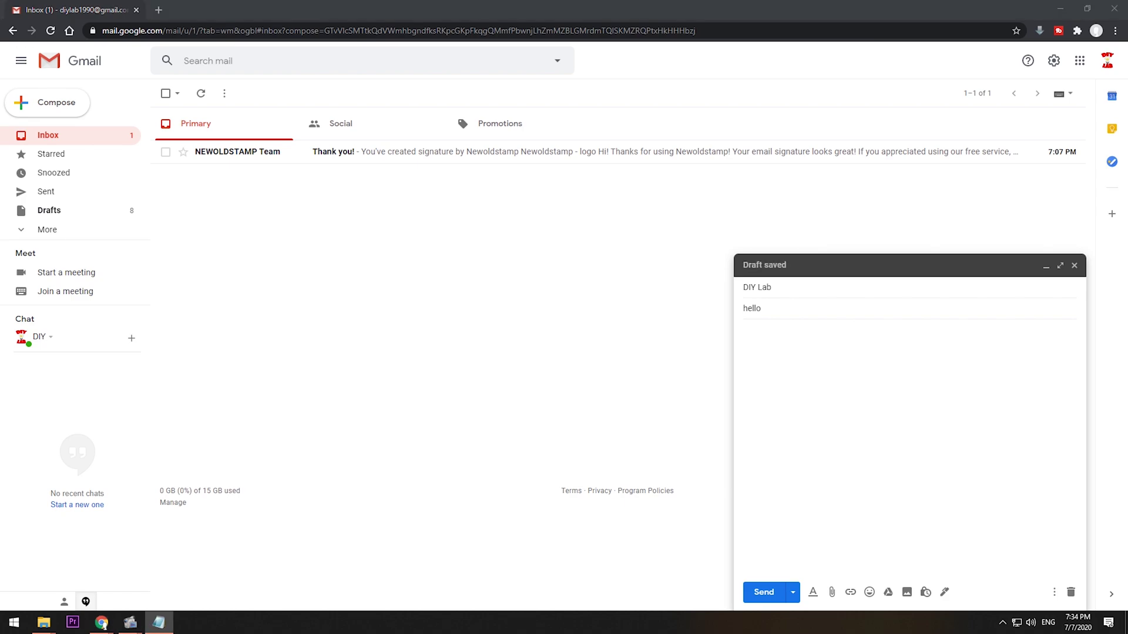
left_click(770, 383)
type("How to make email signatures within 5 minute ?")
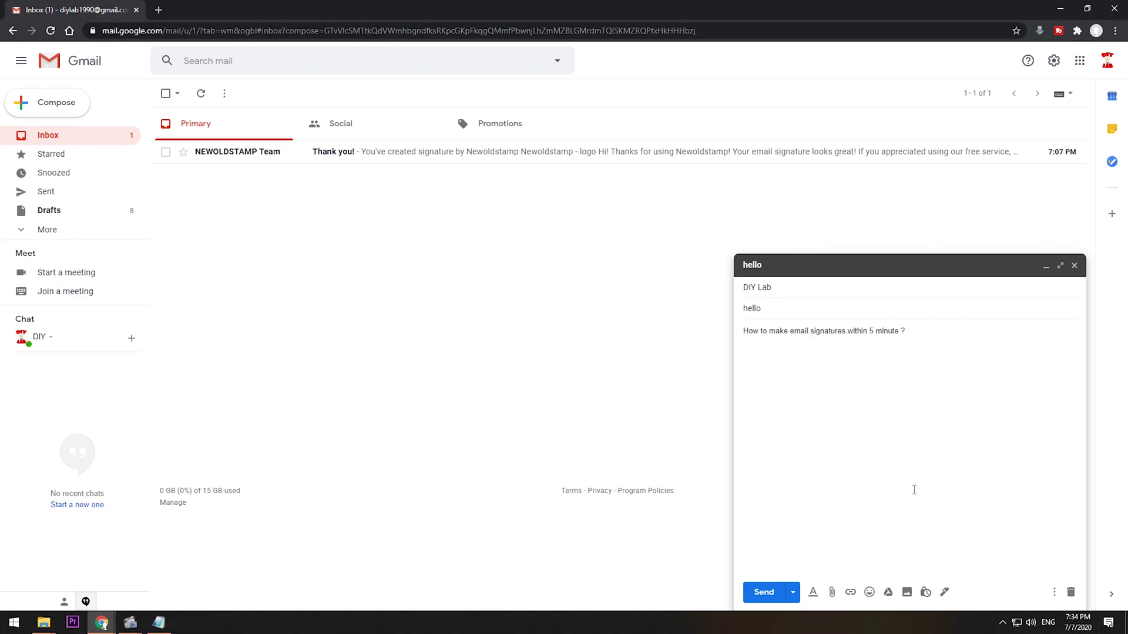
Insert 'my signature' into the email and send it.
left_click(944, 593)
left_click(976, 574)
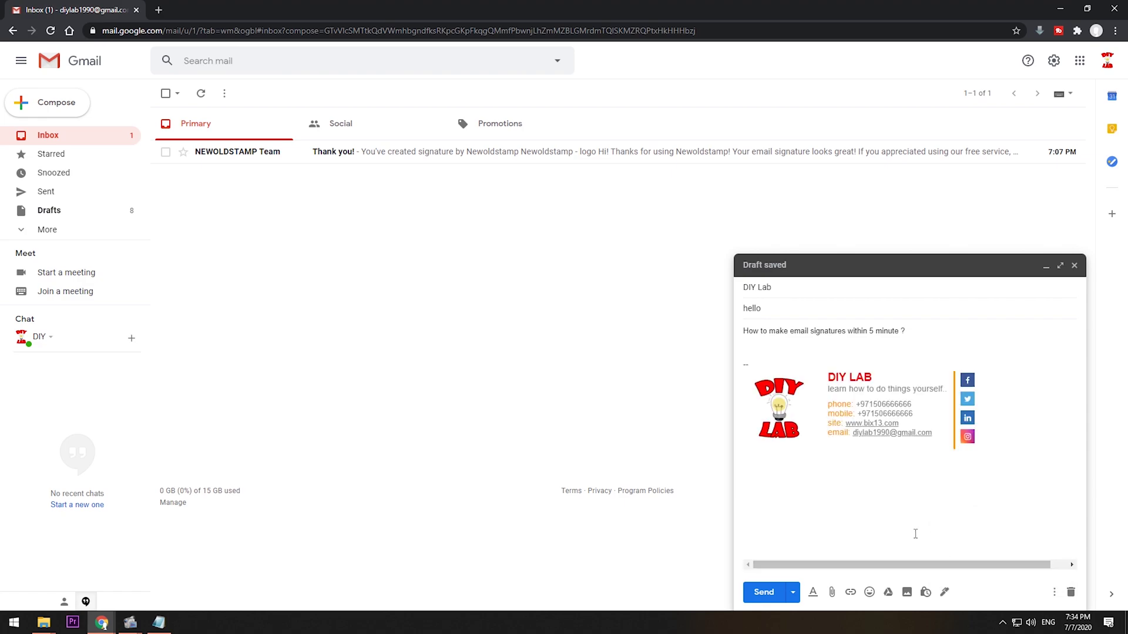
left_click(769, 592)
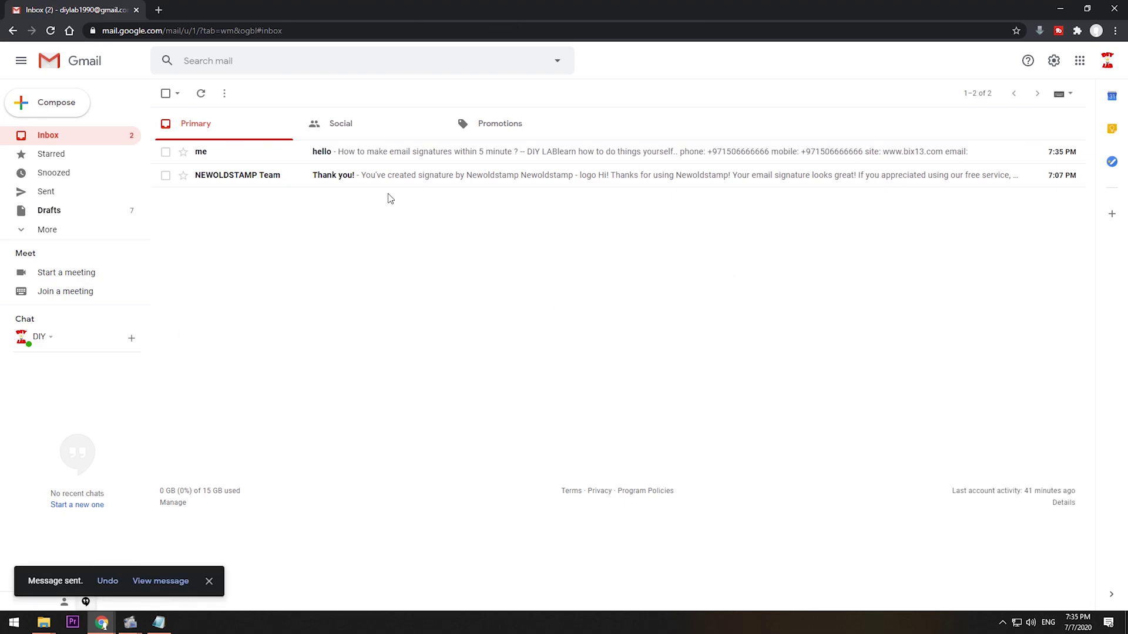
In the hello email, confirm the Facebook icon opens DIY LAB's page and the logo their YouTube channel.
left_click(323, 158)
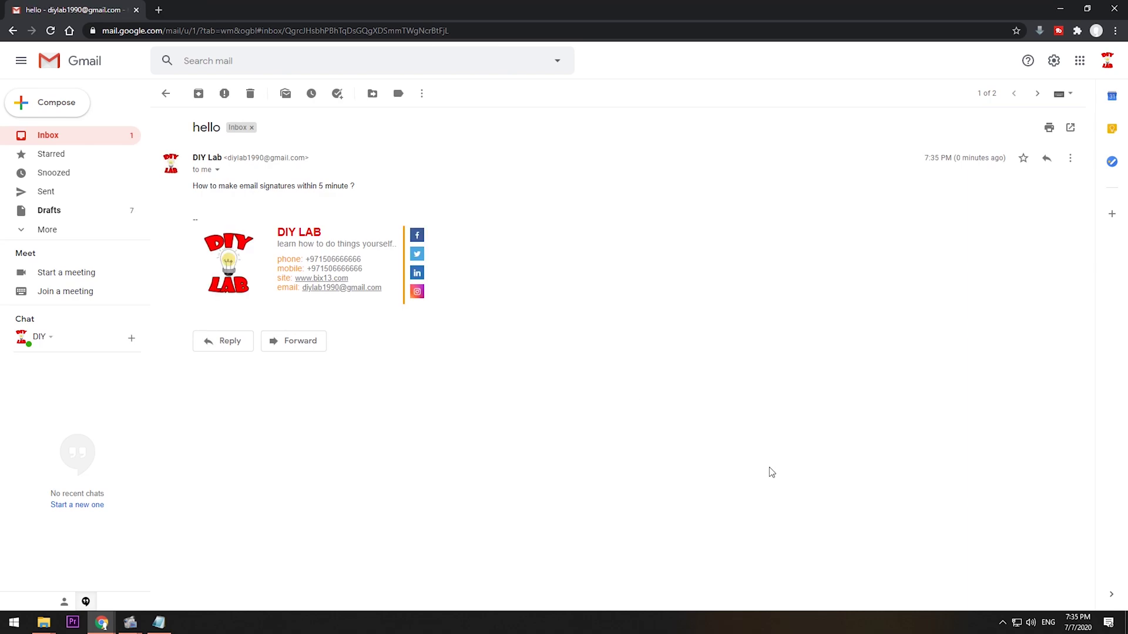
left_click(417, 235)
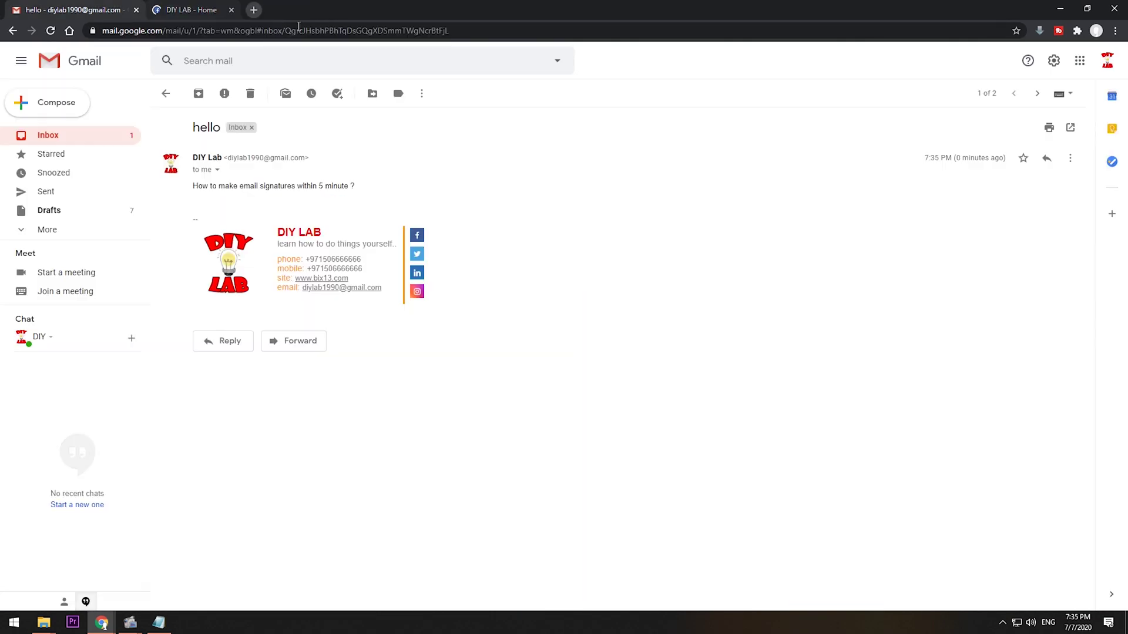
left_click(276, 10)
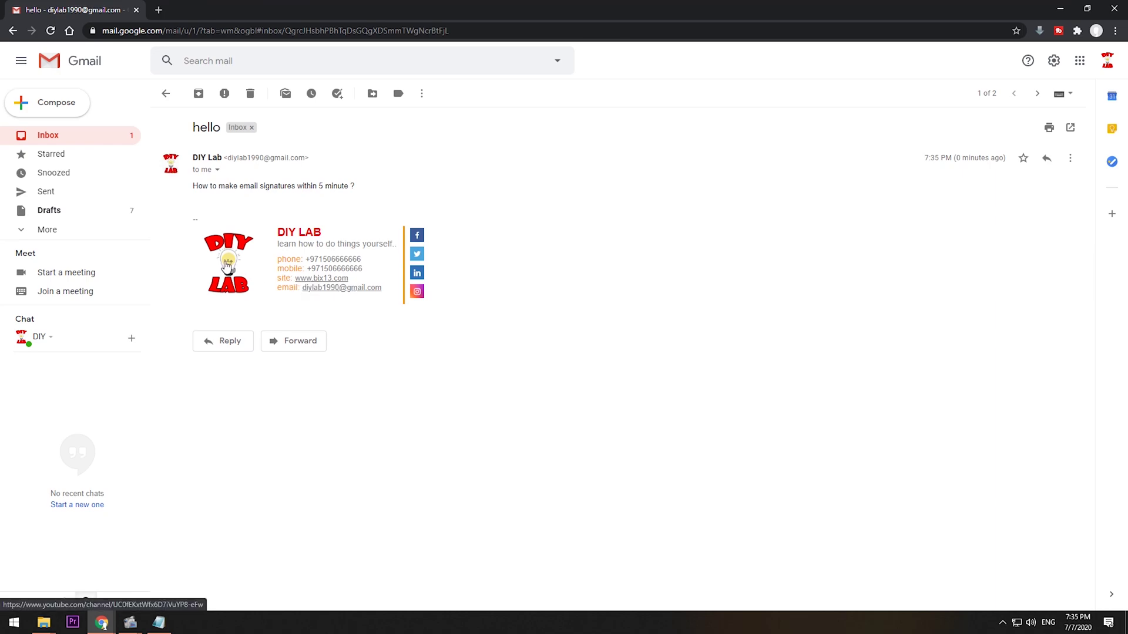
left_click(228, 266)
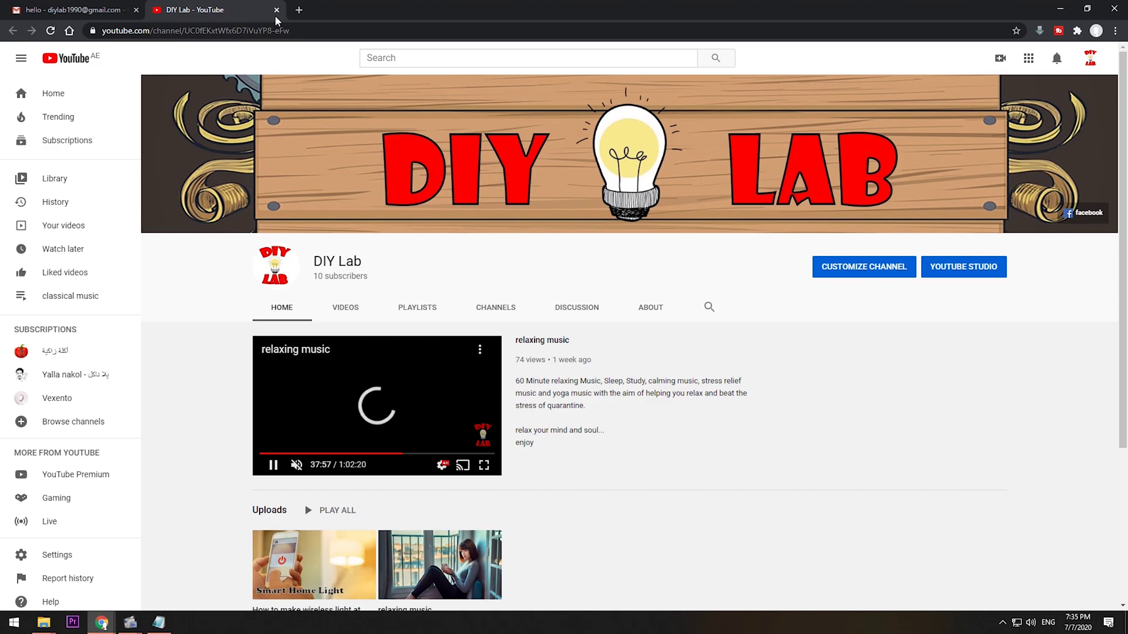
left_click(276, 10)
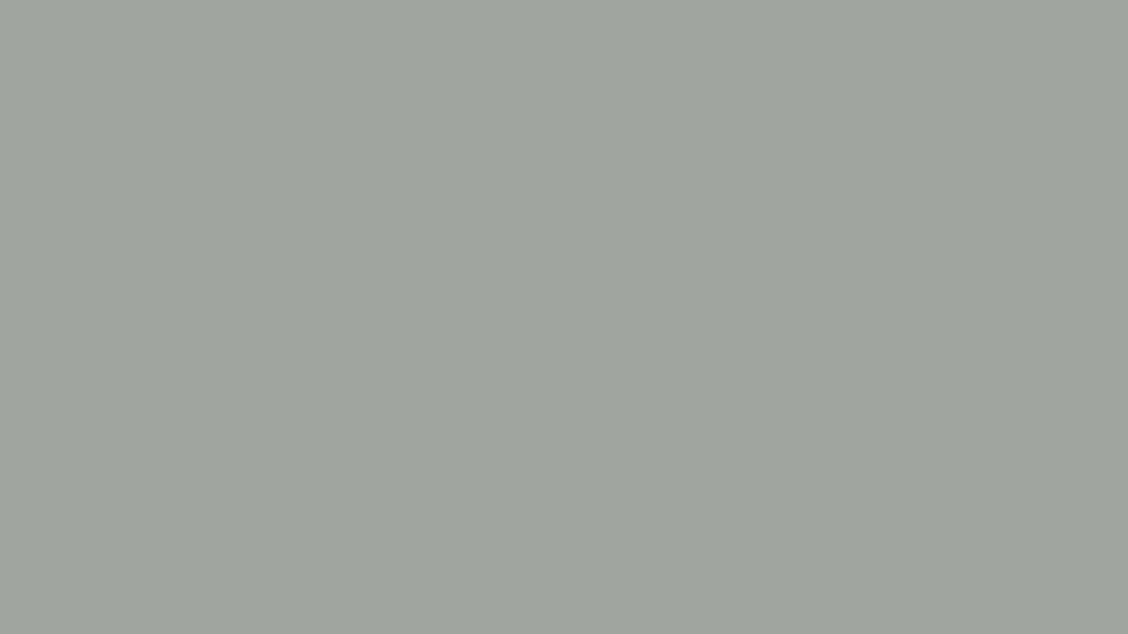